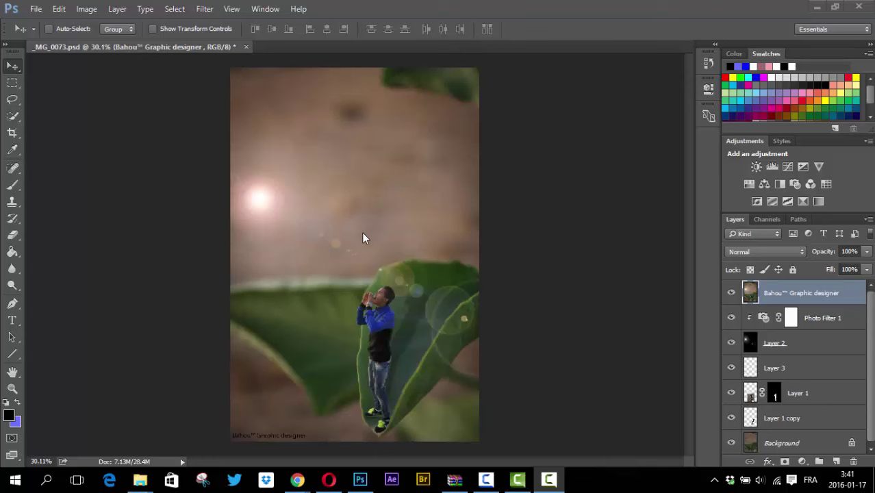
Step: Close the _MG_0073.psd leaf composite without saving its changes
left_click(248, 48)
left_click(424, 183)
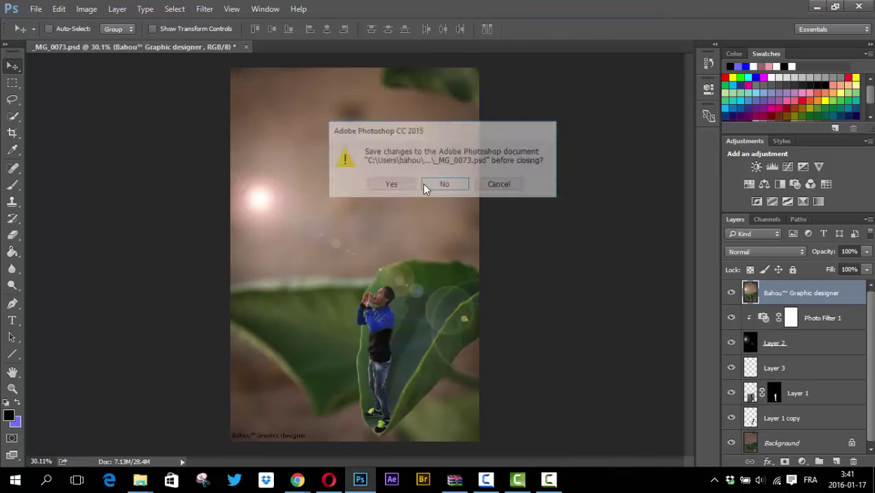
Step: Open _MG_0073.JPG from Nouveau dossier (3), discarding its embedded colour profile
left_click(36, 9)
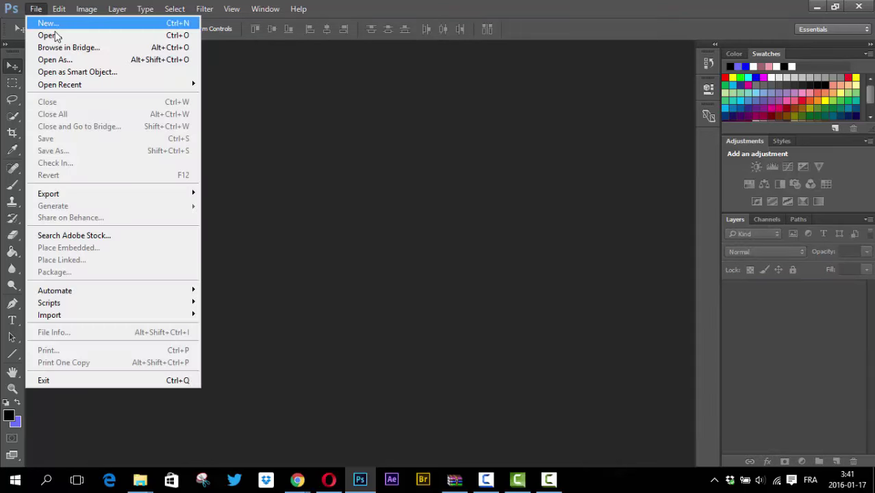
left_click(55, 34)
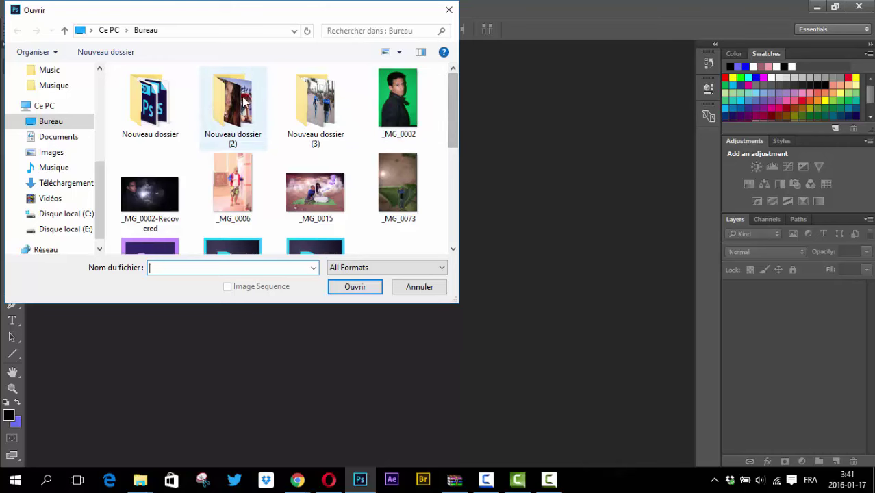
double_click(316, 103)
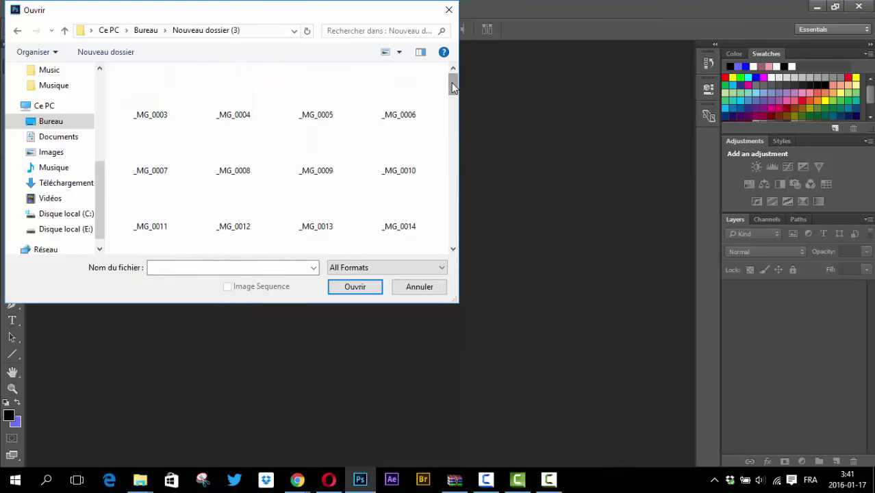
left_click_drag(453, 86, 467, 186)
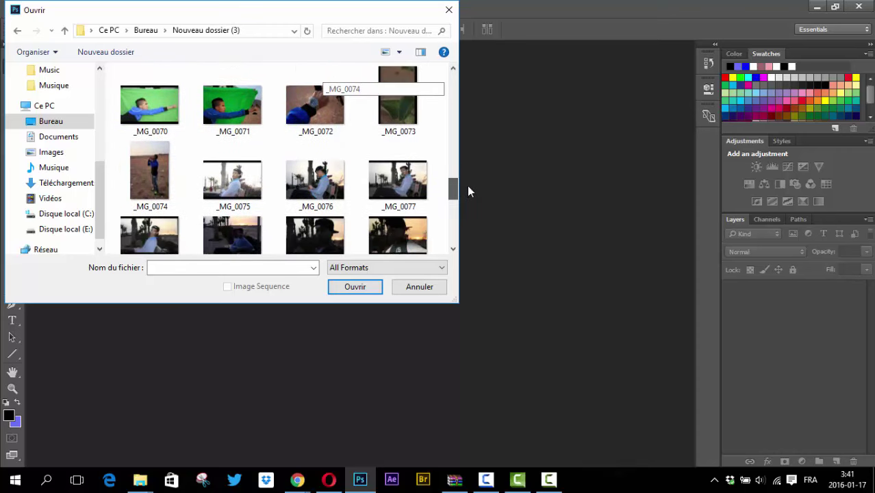
left_click(397, 99)
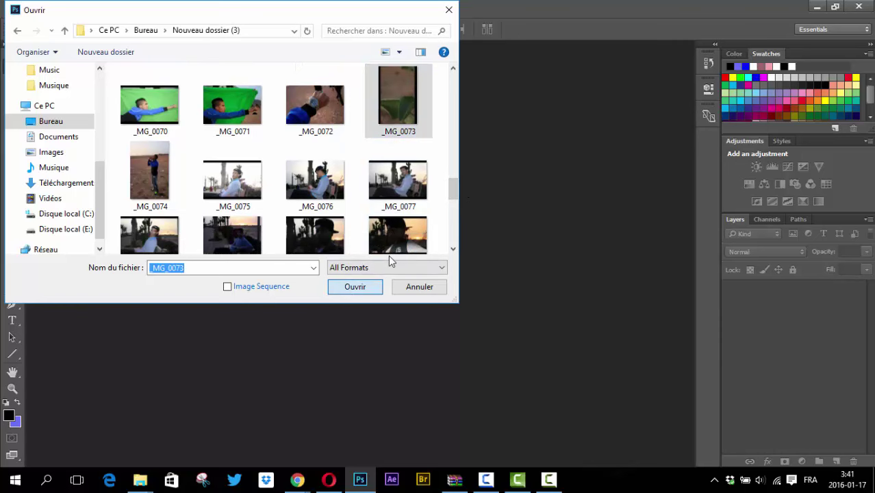
key("Return")
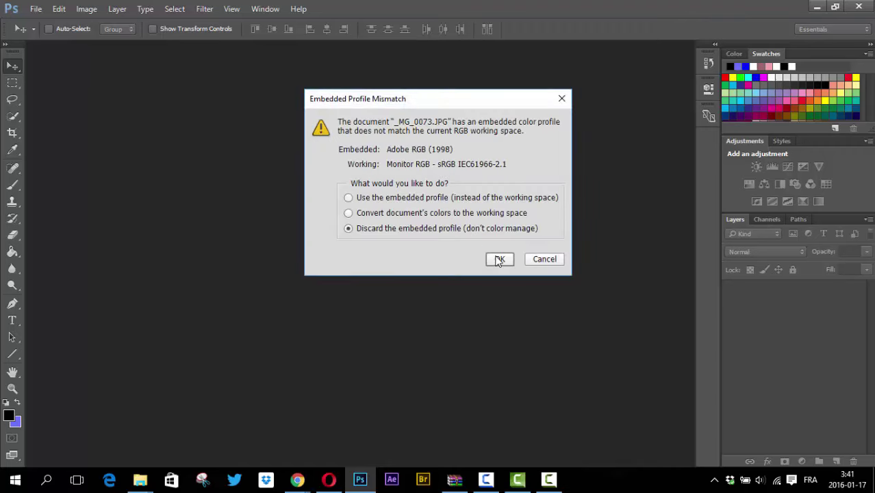
left_click(499, 259)
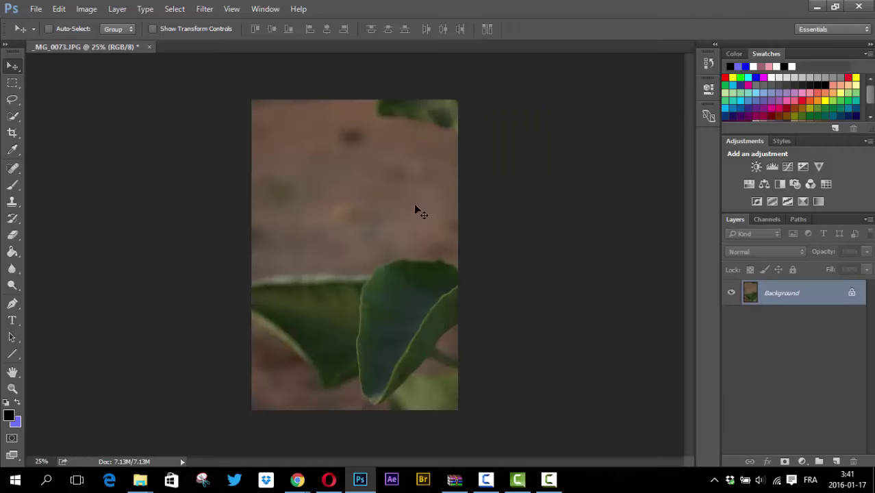
Step: Open _MG_0074.JPG of the shouting man, discarding its embedded colour profile
left_click(36, 10)
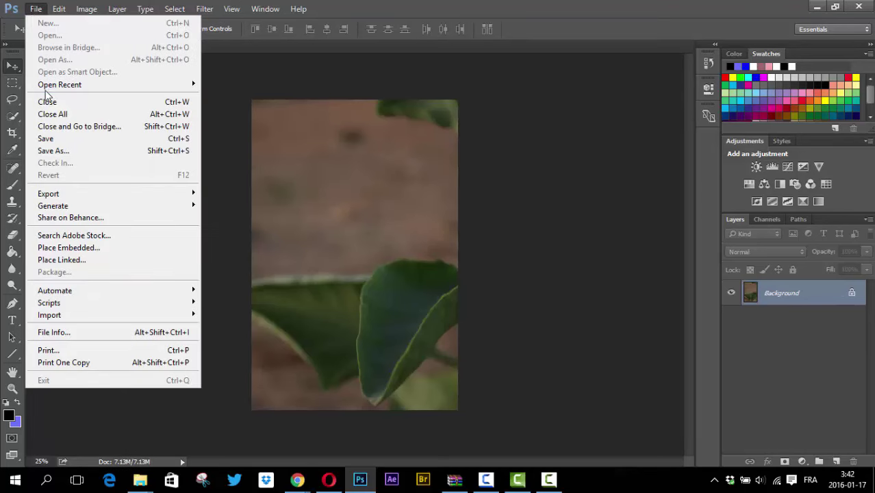
left_click(315, 110)
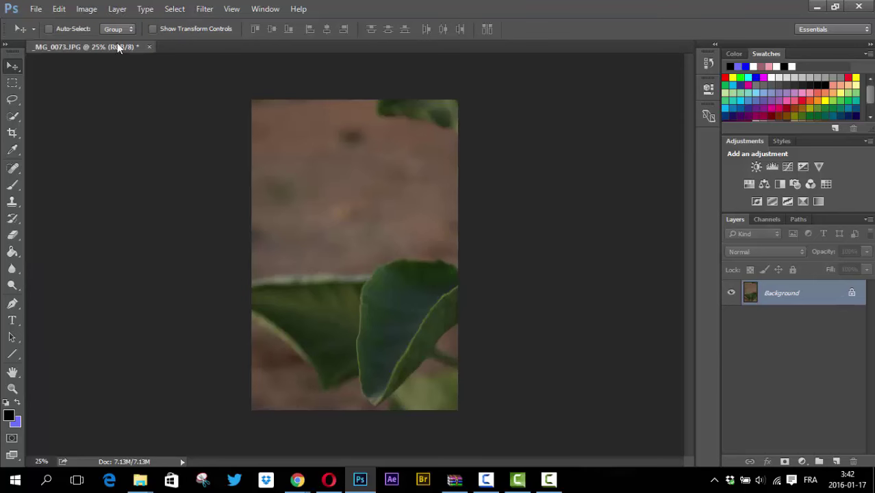
left_click(35, 9)
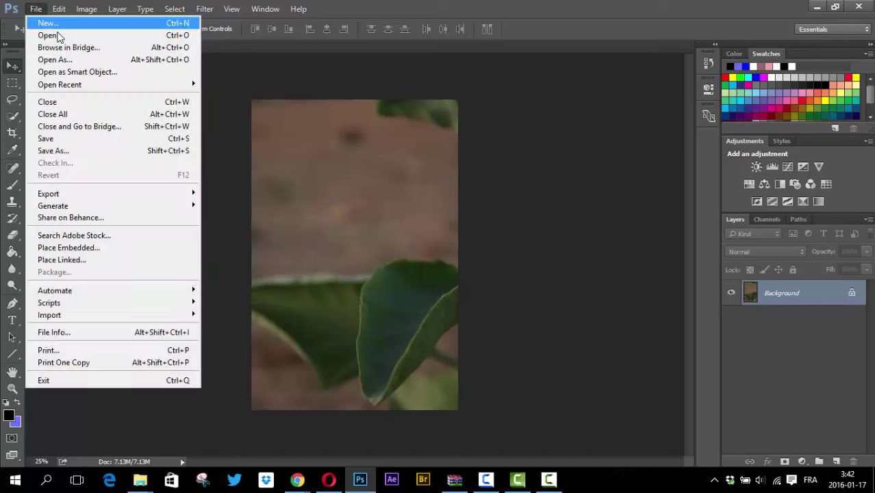
left_click(55, 33)
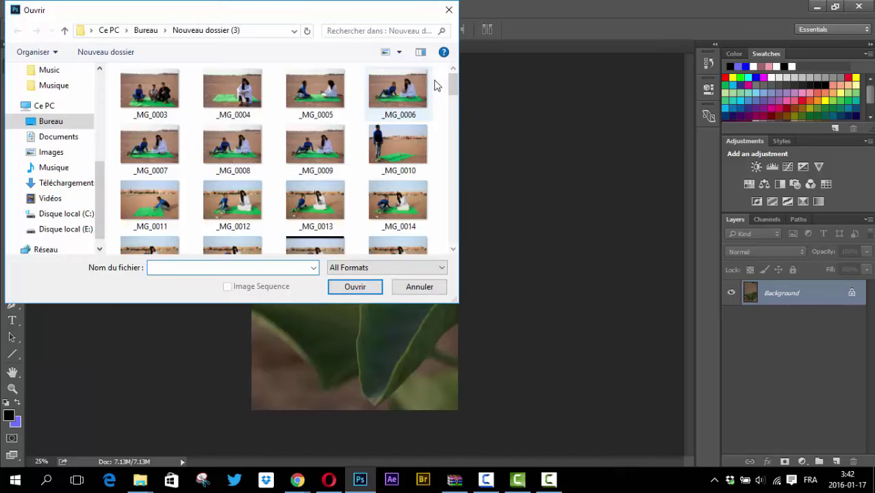
left_click_drag(454, 86, 456, 186)
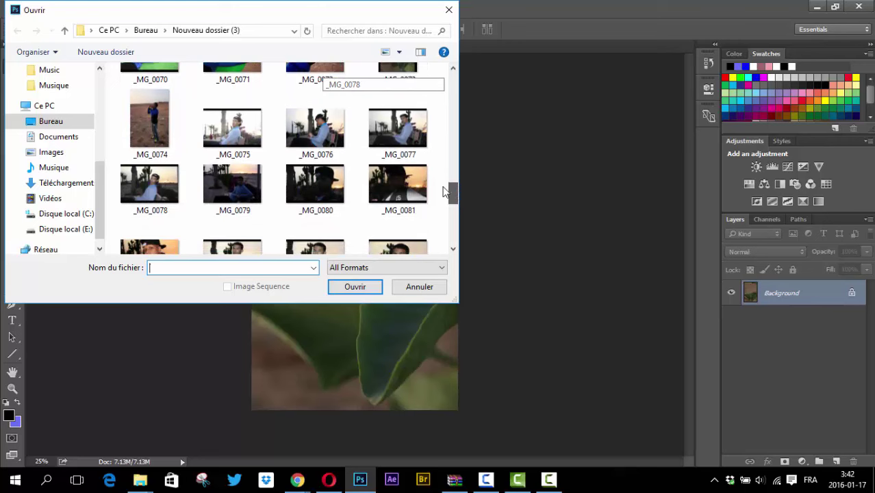
left_click(150, 123)
left_click(363, 291)
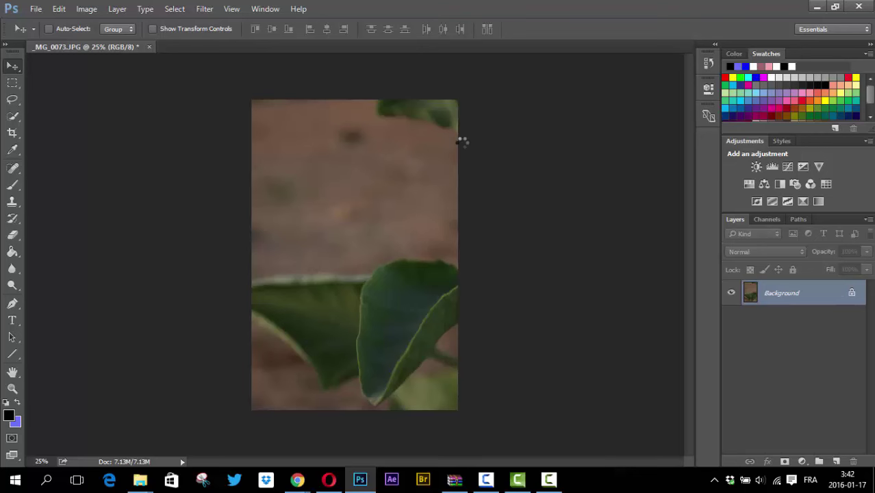
left_click(498, 256)
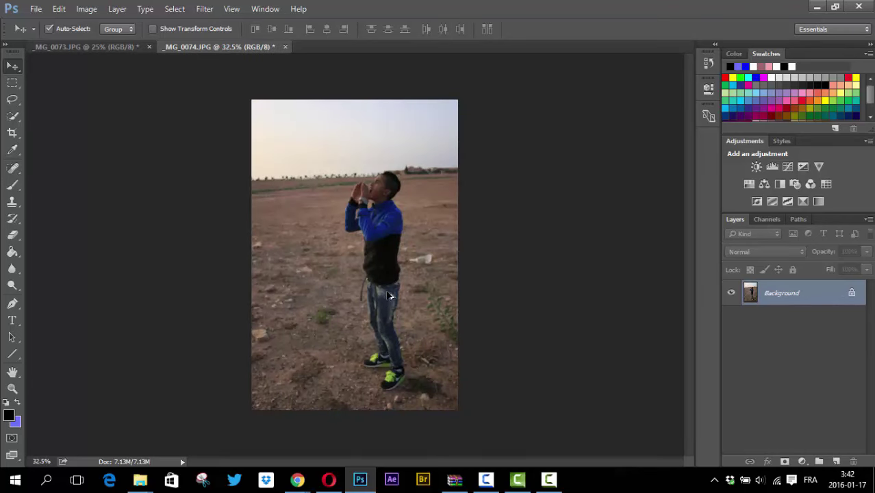
Step: With the Pen tool, trace the man from the left shoe up the leg and torso
scroll(384, 293, "up", 2)
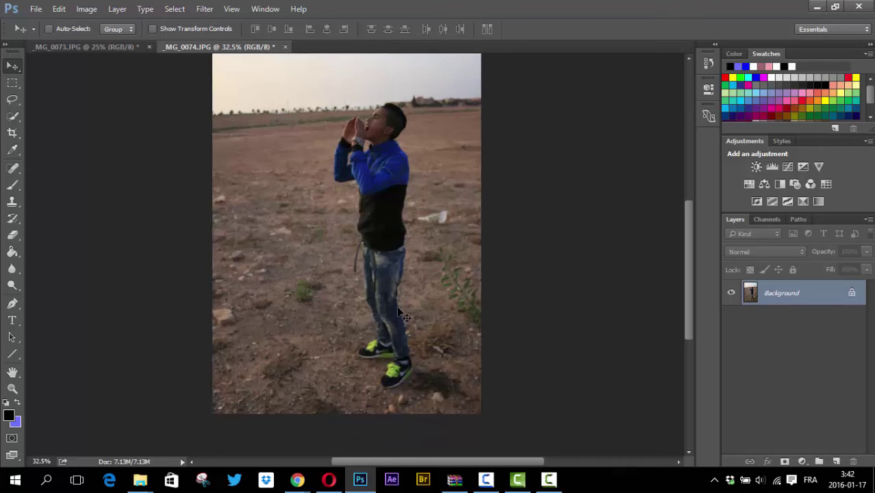
scroll(420, 339, "up", 2)
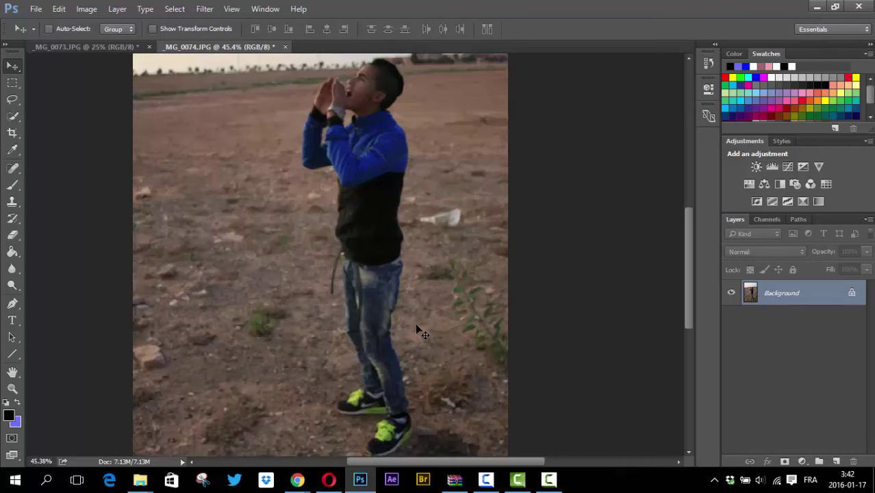
scroll(417, 330, "down", 1)
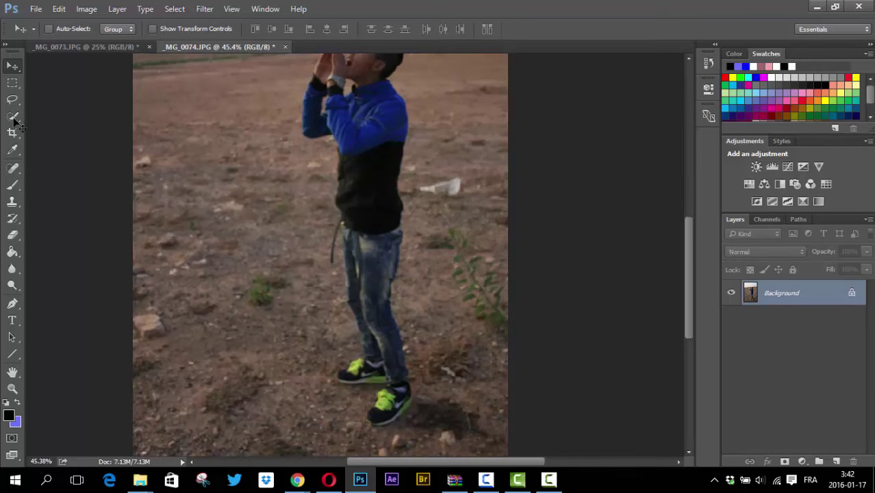
left_click(12, 303)
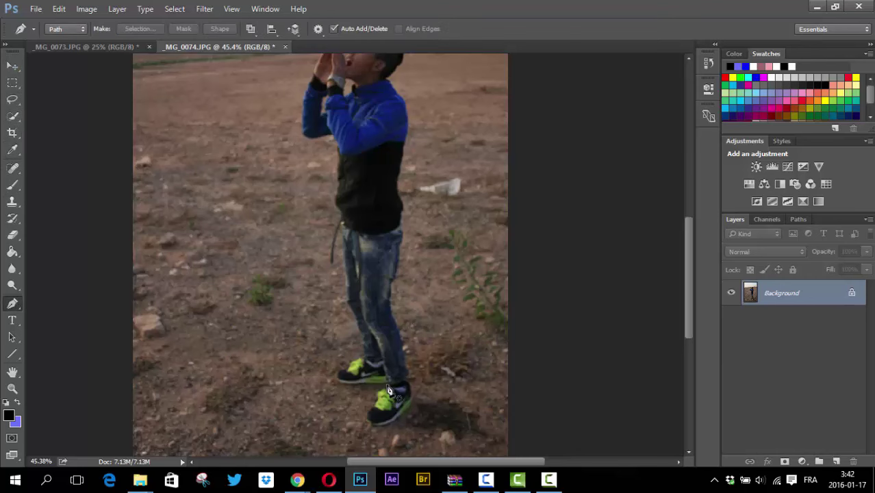
left_click(388, 384)
left_click(349, 384)
left_click(335, 374)
left_click(351, 363)
left_click(363, 358)
left_click(362, 339)
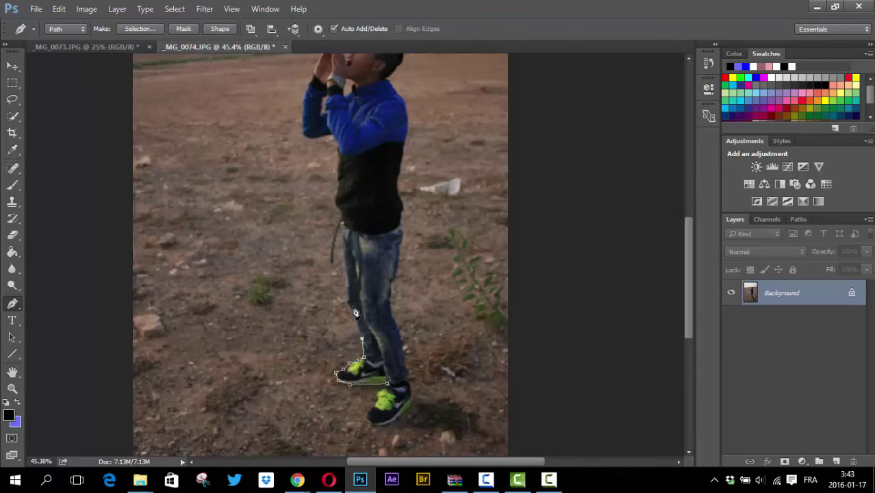
left_click(347, 288)
left_click(344, 220)
left_click(335, 200)
left_click(338, 182)
left_click(336, 166)
left_click(337, 141)
Step: Continue the pen outline around the raised arm, hands and over the top of the head
scroll(308, 140, "up", 2)
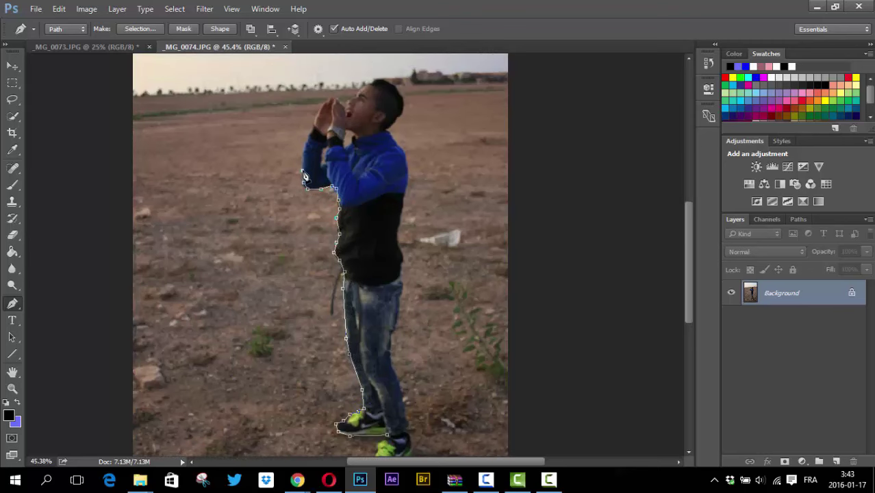
left_click(306, 186)
left_click(302, 152)
left_click(306, 140)
left_click(326, 101)
scroll(341, 114, "up", 3)
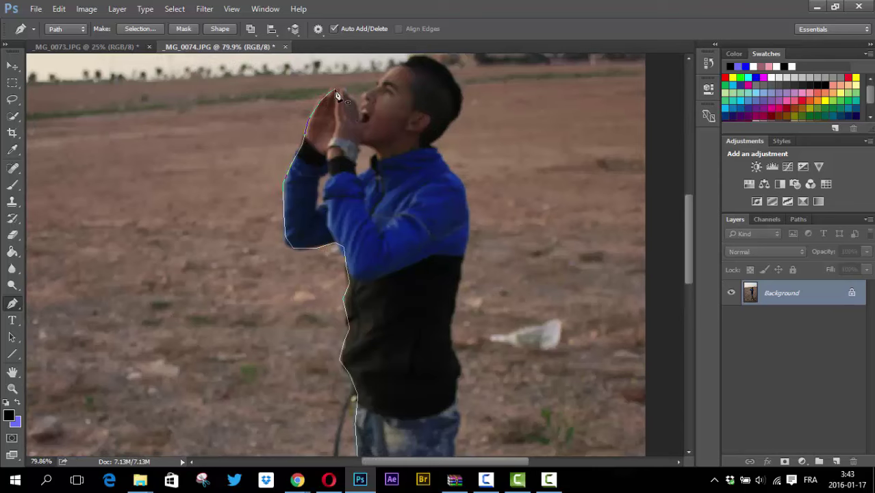
left_click(389, 71)
left_click(397, 58)
left_click(426, 57)
left_click(462, 89)
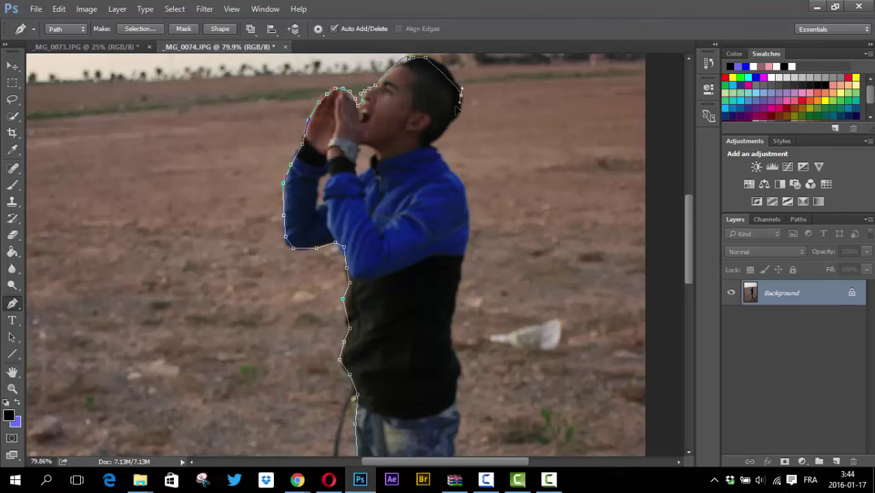
left_click_drag(458, 106, 452, 114)
key("ctrl+z")
left_click_drag(453, 135, 449, 157)
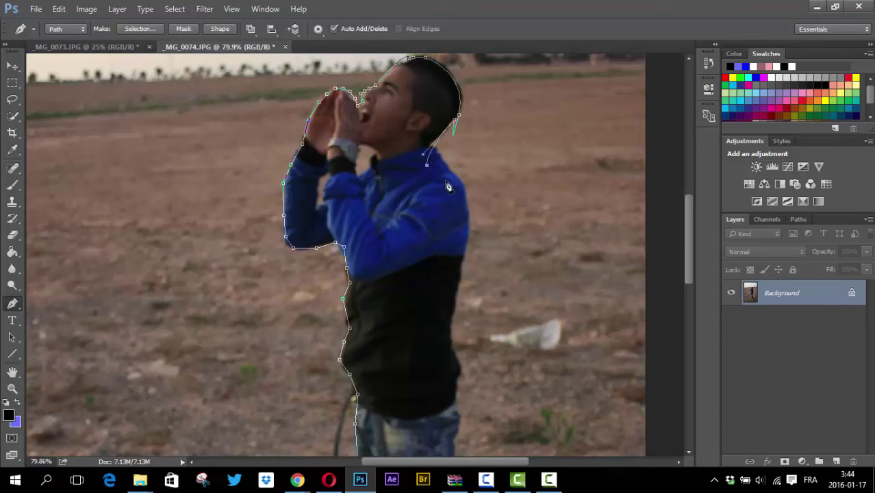
left_click_drag(458, 119, 463, 123)
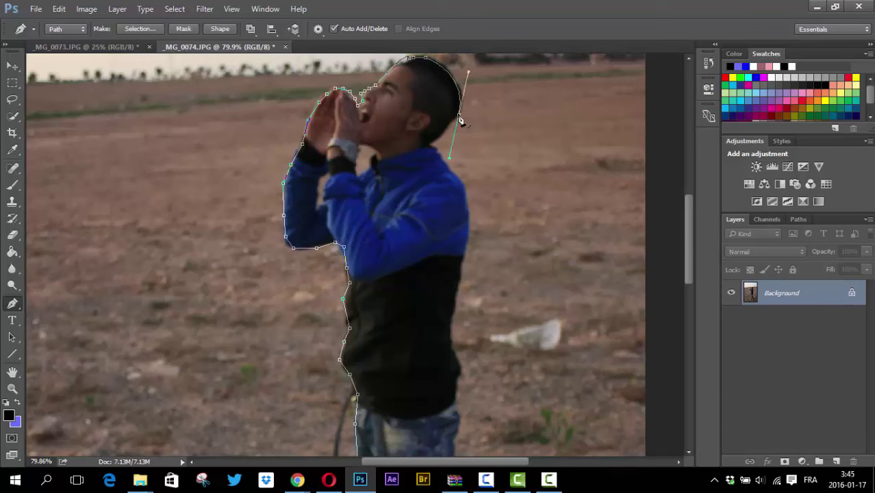
key("ctrl+z")
Step: Trace down the back of the head, jacket and black sweater to the jeans
left_click(460, 89)
left_click(460, 112)
left_click(443, 134)
left_click(431, 144)
left_click(442, 159)
left_click(464, 189)
left_click(468, 217)
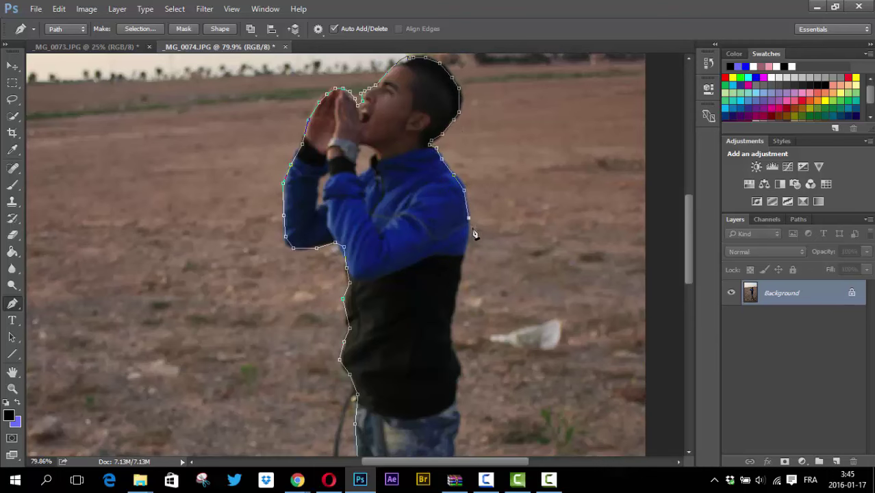
scroll(468, 219, "down", 3)
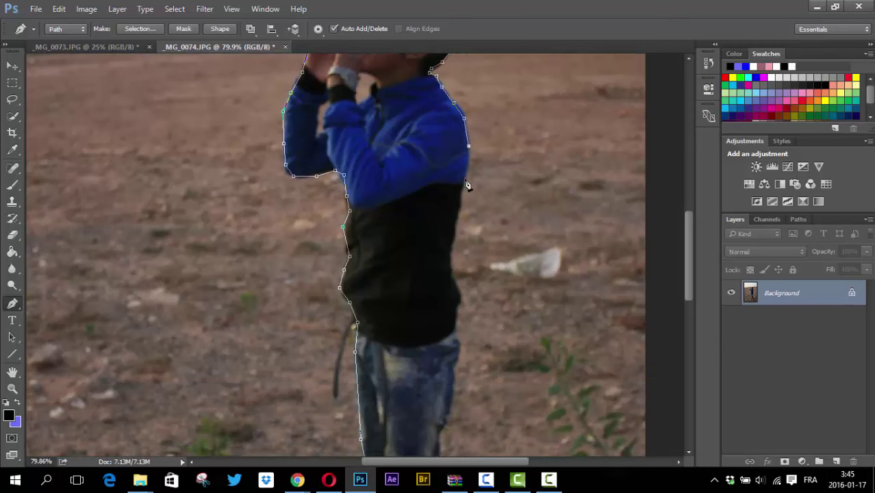
left_click(456, 225)
left_click(453, 244)
left_click(450, 263)
left_click(452, 277)
left_click(457, 290)
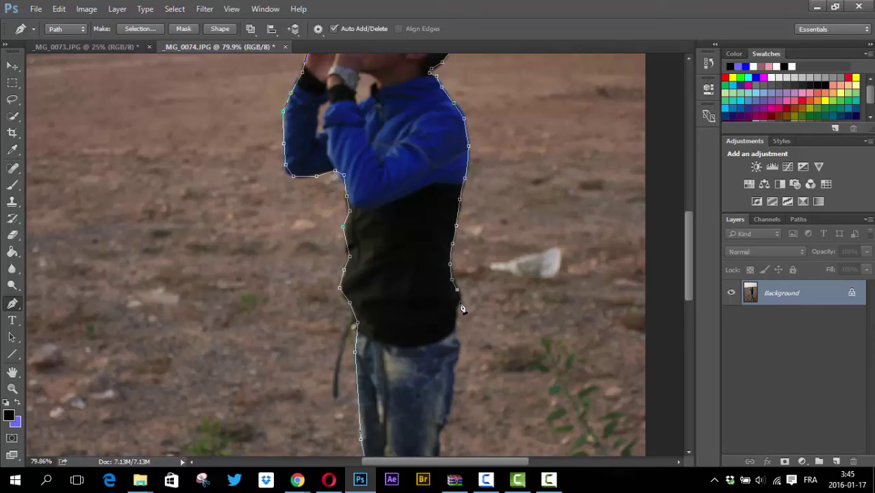
left_click(458, 348)
Step: Trace the jeans and front shoe, close the path, and choose Make Selection
scroll(458, 369, "down", 4)
scroll(459, 370, "down", 3)
left_click(454, 215)
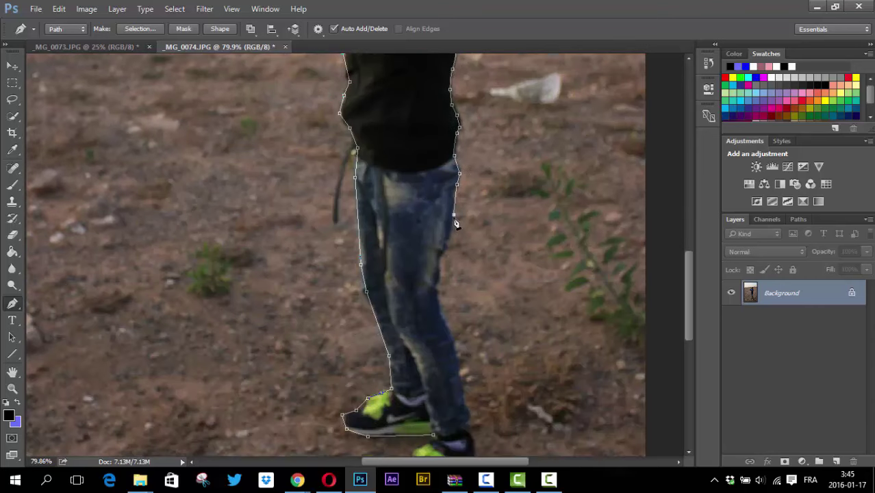
left_click(446, 238)
left_click(442, 253)
left_click(436, 265)
left_click(436, 285)
scroll(459, 318, "down", 3)
scroll(456, 260, "down", 1)
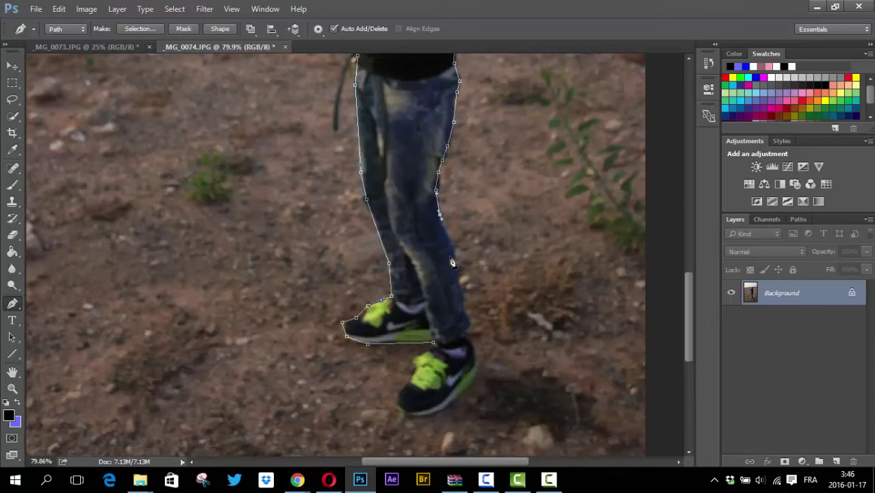
left_click(451, 242)
left_click(457, 262)
left_click(462, 297)
left_click(466, 320)
left_click(466, 343)
left_click(471, 346)
left_click(476, 371)
left_click(457, 397)
left_click(436, 411)
left_click(407, 416)
left_click(396, 404)
left_click(416, 359)
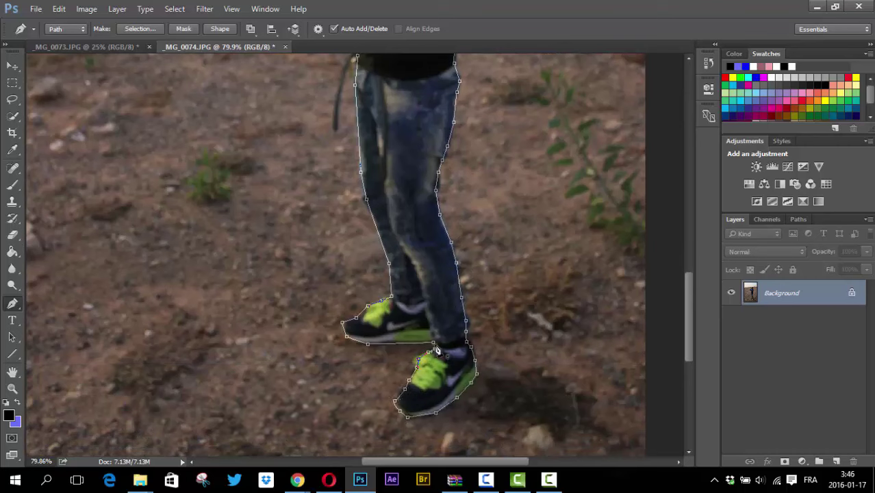
left_click(436, 350)
right_click(409, 174)
left_click(459, 235)
Step: Confirm the man's selection and view the whole cut-out figure
left_click(504, 132)
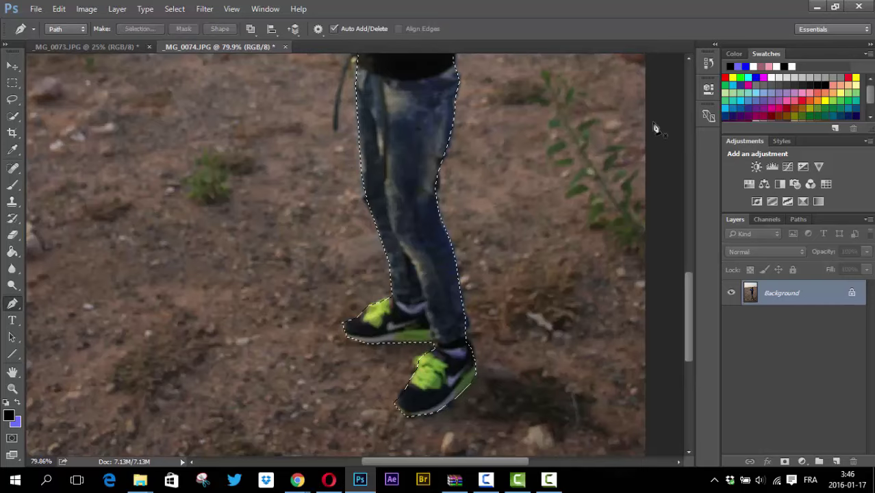
scroll(426, 117, "down", 5)
left_click(785, 461)
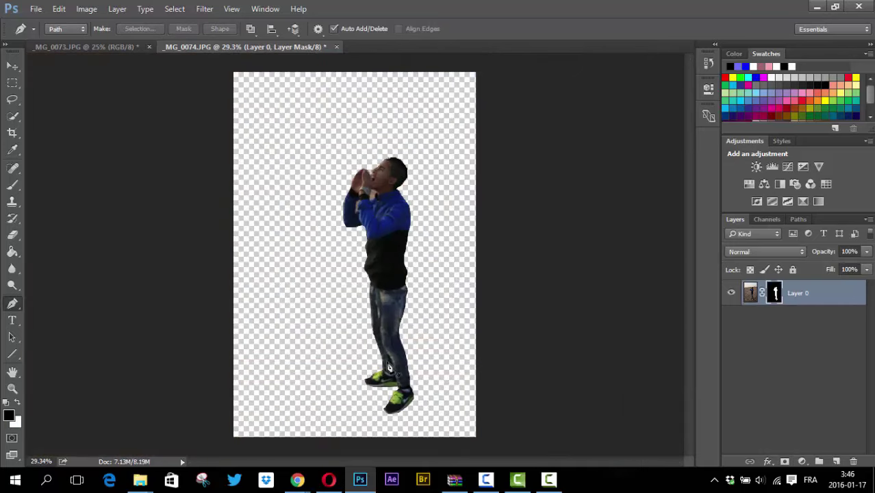
scroll(386, 193, "up", 1)
scroll(386, 193, "up", 3)
scroll(386, 193, "up", 4)
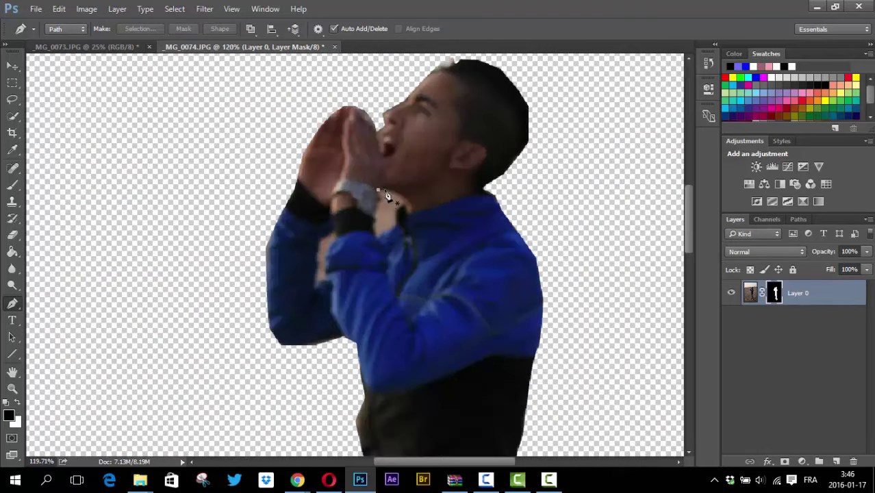
Step: Trace a pen outline around the background gap beside the man's neck
left_click(379, 190)
left_click(399, 191)
left_click(405, 205)
left_click(394, 219)
left_click(381, 232)
left_click(375, 223)
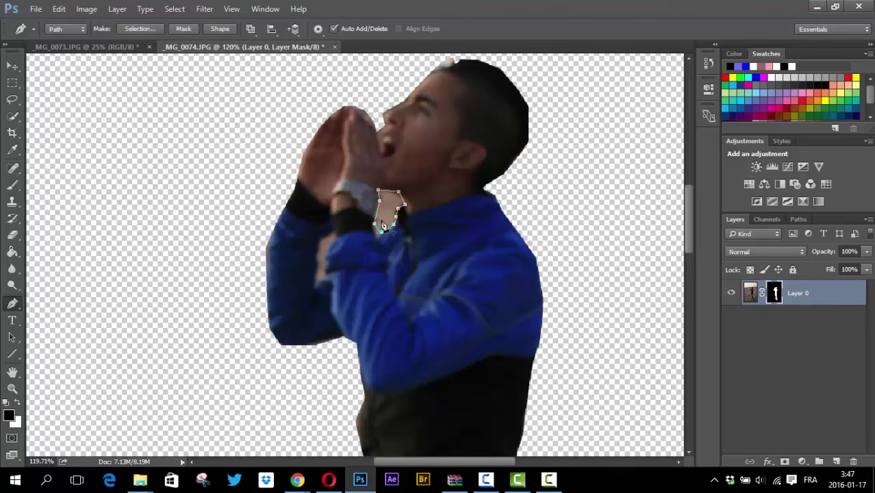
key("ctrl+z")
left_click(376, 190)
left_click(398, 192)
left_click(409, 200)
left_click(397, 217)
left_click(389, 230)
left_click(379, 236)
left_click(371, 218)
left_click(376, 190)
key("ctrl+z")
Step: Retrace the neck gap outline and turn it into a selection
left_click(378, 189)
left_click(389, 189)
left_click(403, 203)
left_click(397, 217)
left_click(393, 225)
right_click(411, 169)
left_click(466, 197)
Step: Paint out the gap between the hands and neck on the mask, then deselect
key("b")
left_click_drag(380, 195, 390, 226)
key("l")
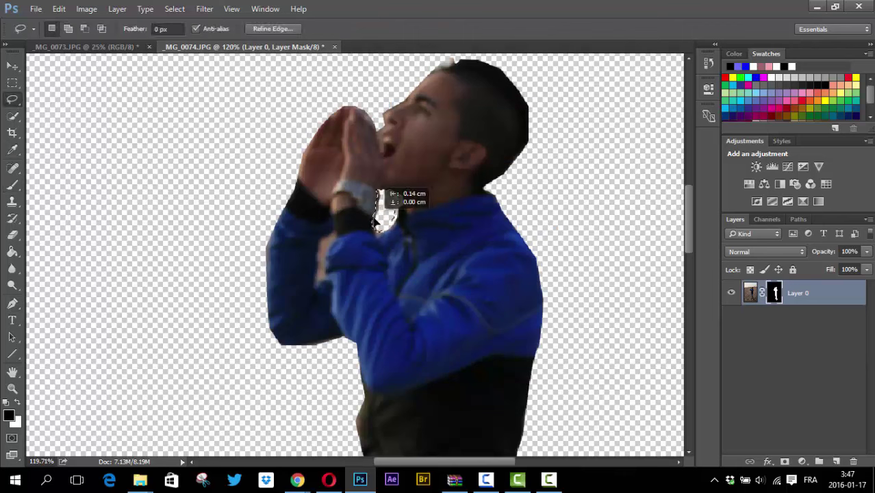
left_click_drag(381, 195, 376, 234)
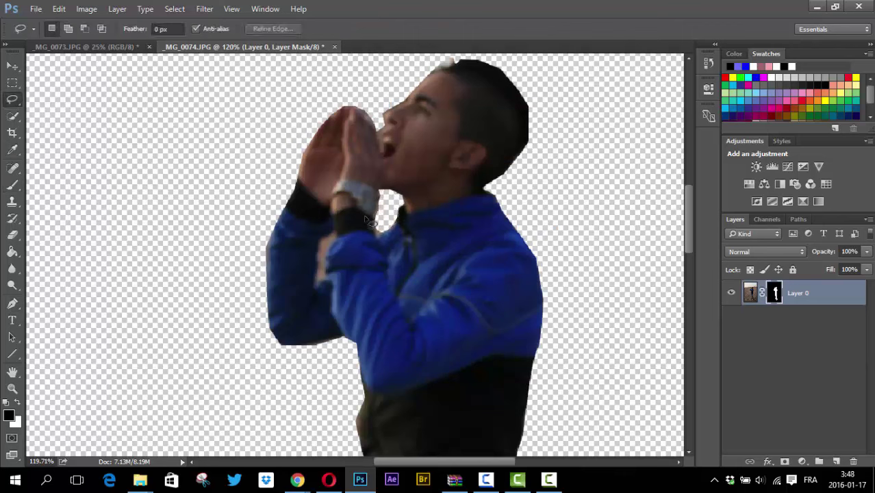
left_click(14, 182)
left_click_drag(378, 198, 384, 233)
key("l")
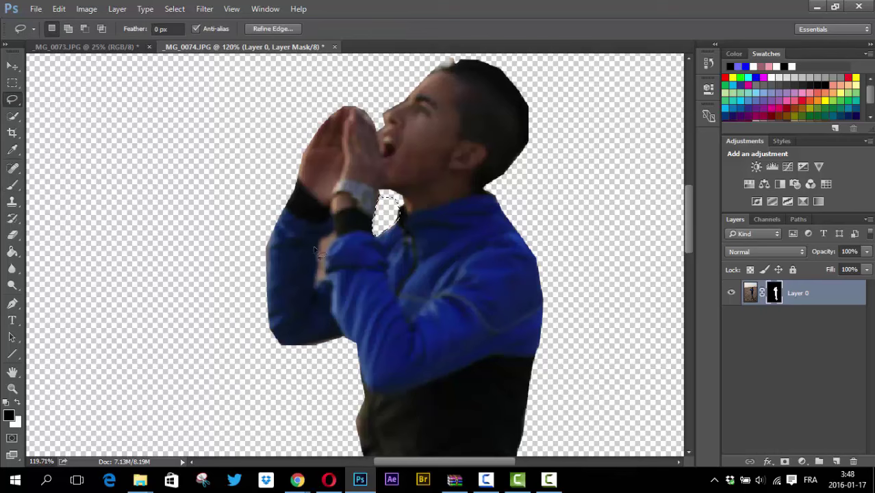
key("ctrl+d")
Step: Lasso the background sliver under the raised arm and paint it out on the mask
mouse_move(319, 254)
left_mouse_down()
mouse_move(335, 234)
mouse_move(325, 277)
left_mouse_up()
left_click(14, 183)
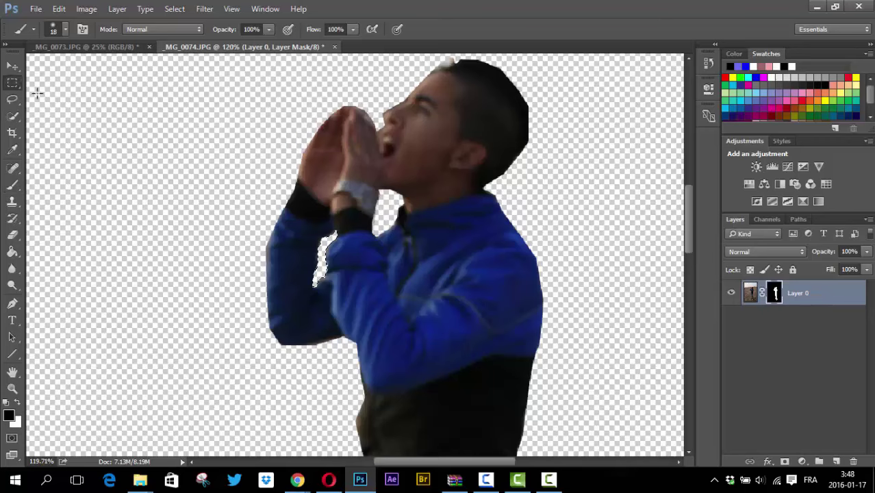
left_click(13, 65)
scroll(460, 217, "down", 10)
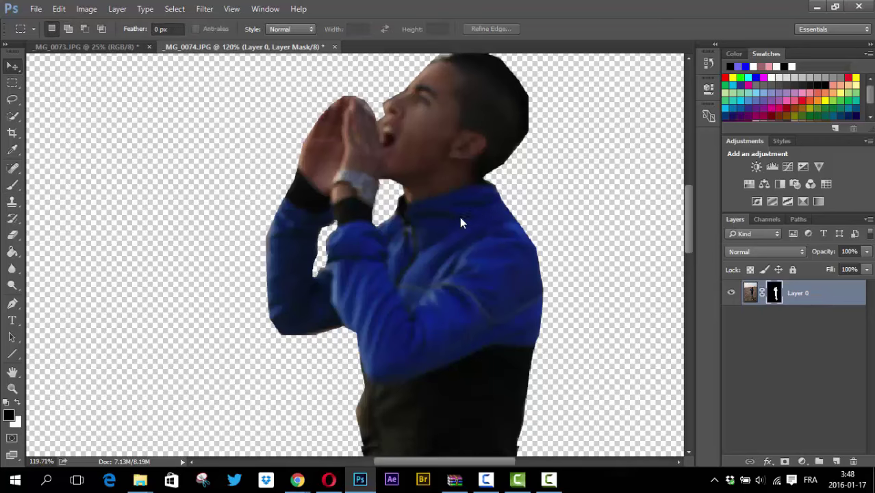
scroll(468, 224, "down", 5)
left_click(13, 184)
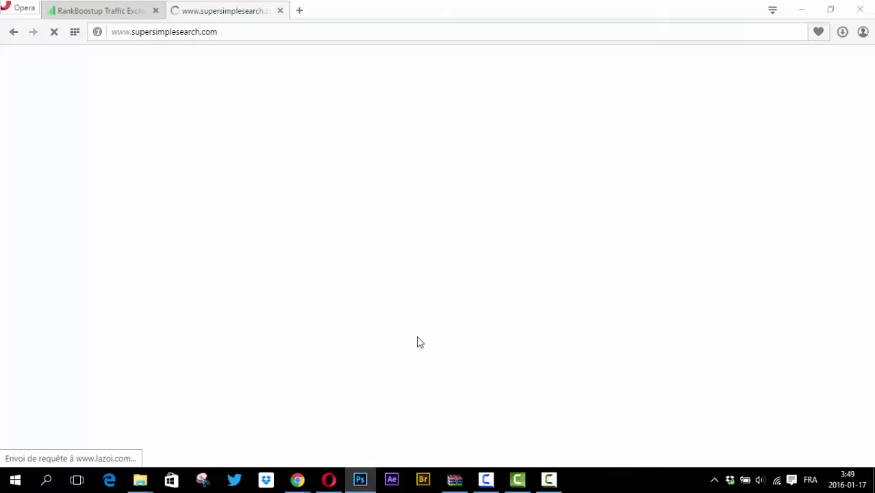
left_click(329, 480)
left_click(360, 480)
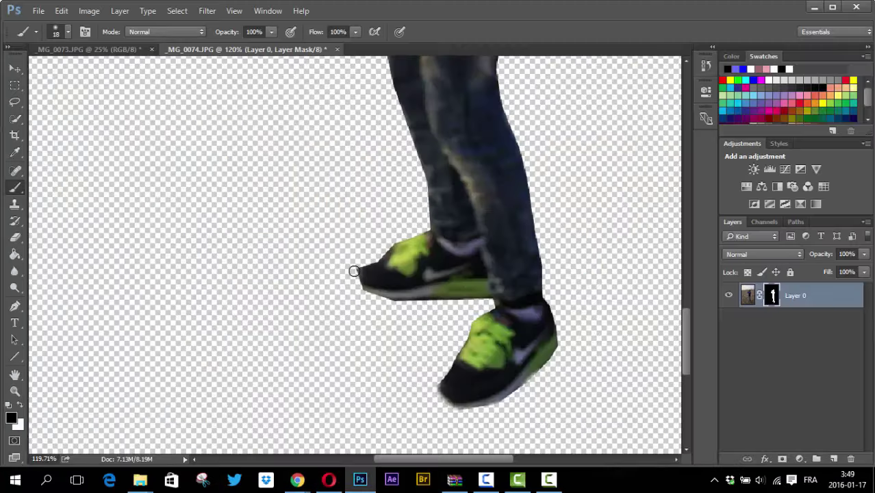
Step: Review the cut-out and the path options near the man's hands, then dismiss them
scroll(370, 259, "down", 1)
scroll(534, 162, "down", 2)
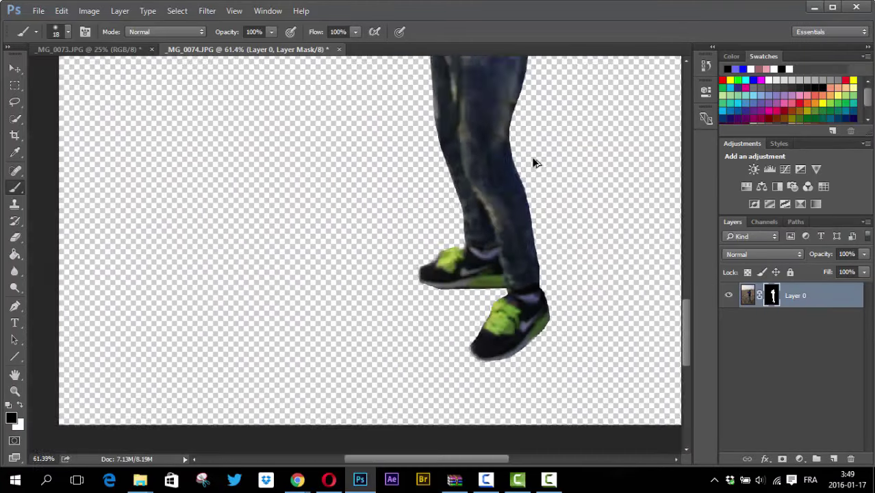
scroll(516, 170, "down", 2)
scroll(375, 153, "up", 3)
scroll(395, 180, "up", 1)
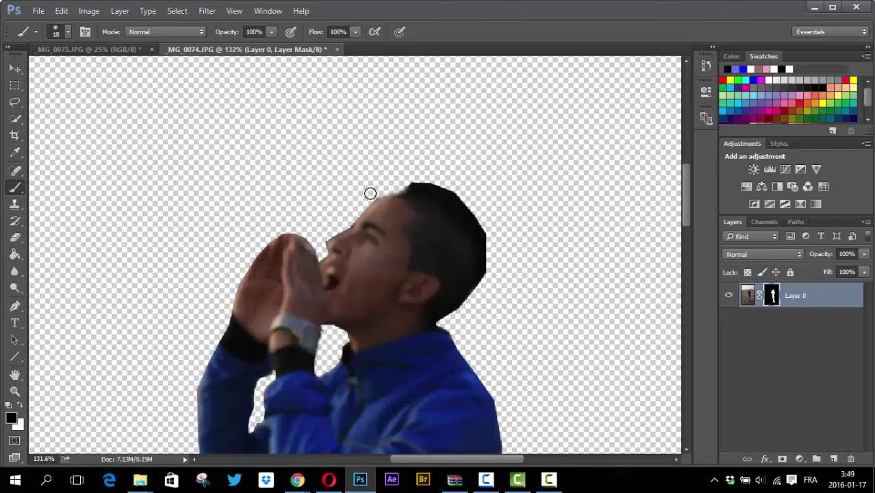
key("p")
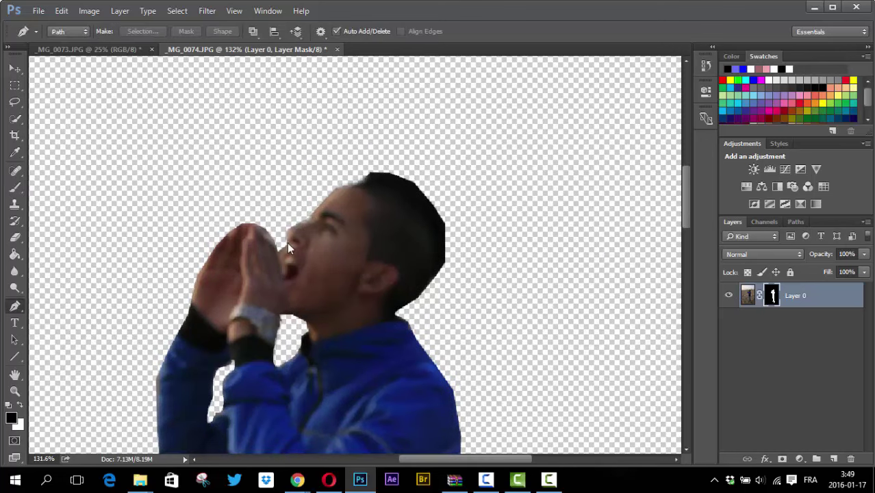
right_click(287, 267)
key("Escape")
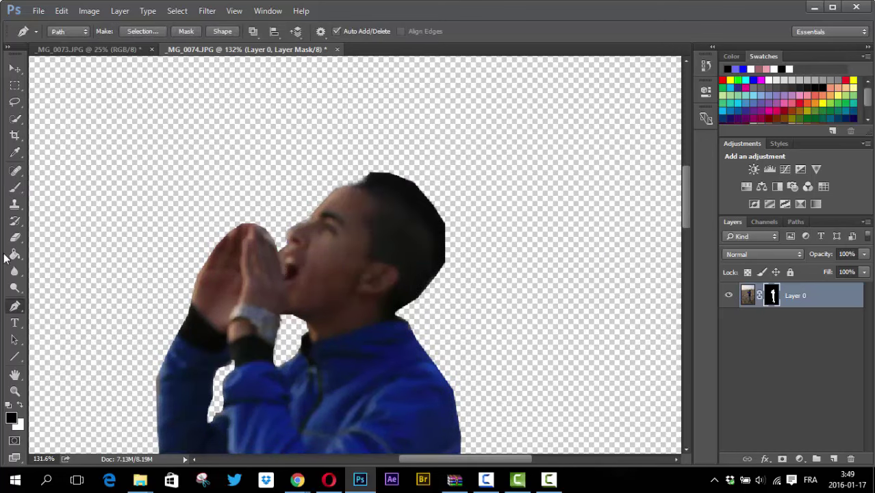
Step: Drag the masked man onto the _MG_0073.JPG tab and drop him onto the big leaf
key("b")
key("m")
key("v")
key("ctrl+0")
scroll(290, 171, "down", 2)
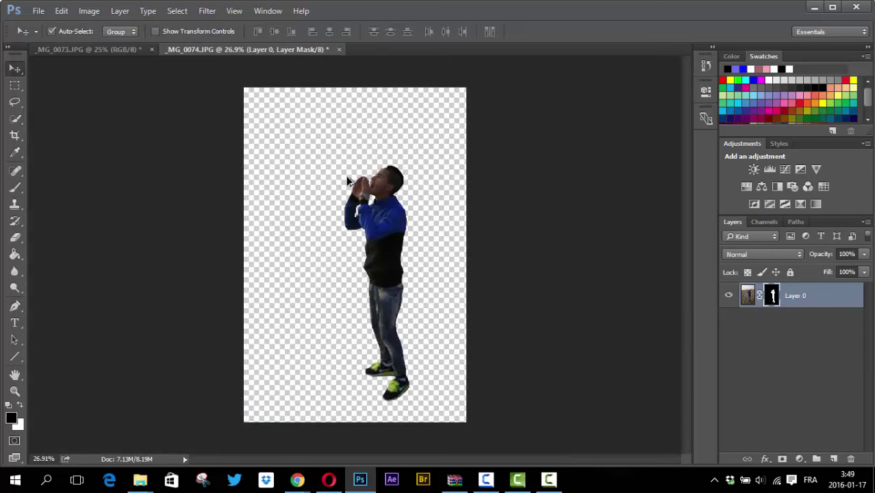
mouse_move(368, 216)
left_mouse_down()
mouse_move(157, 54)
mouse_move(387, 215)
left_mouse_up()
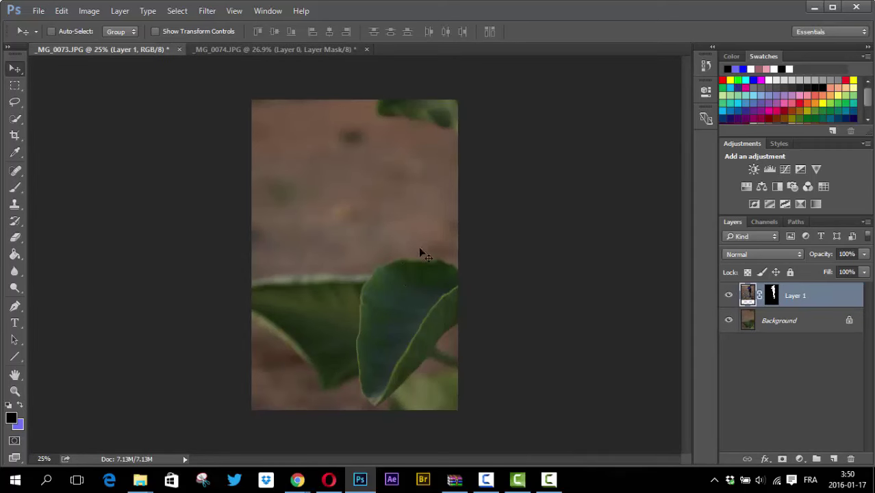
left_click_drag(387, 260, 363, 275)
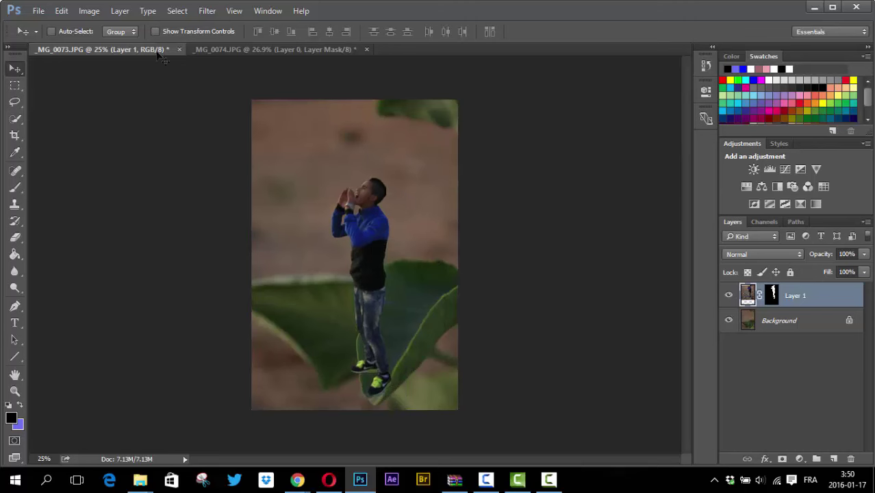
Step: Free Transform the man, scaling him down and trying positions on the leaf
left_click(62, 10)
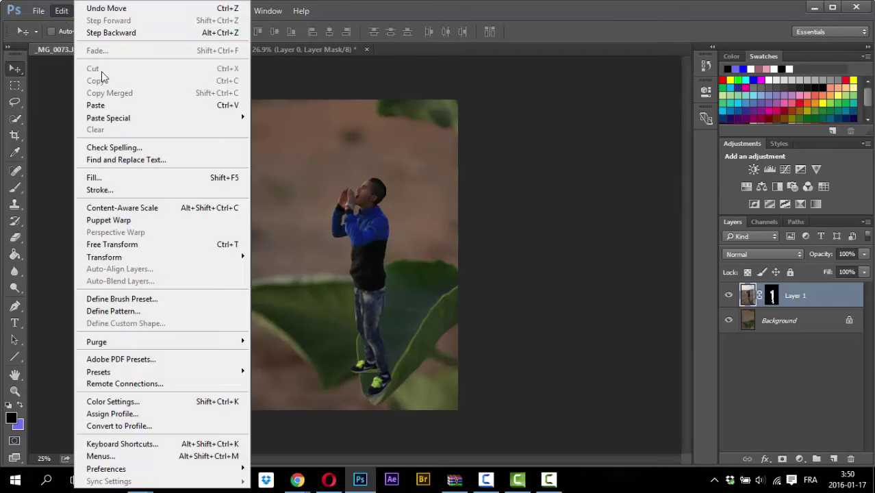
left_click(115, 244)
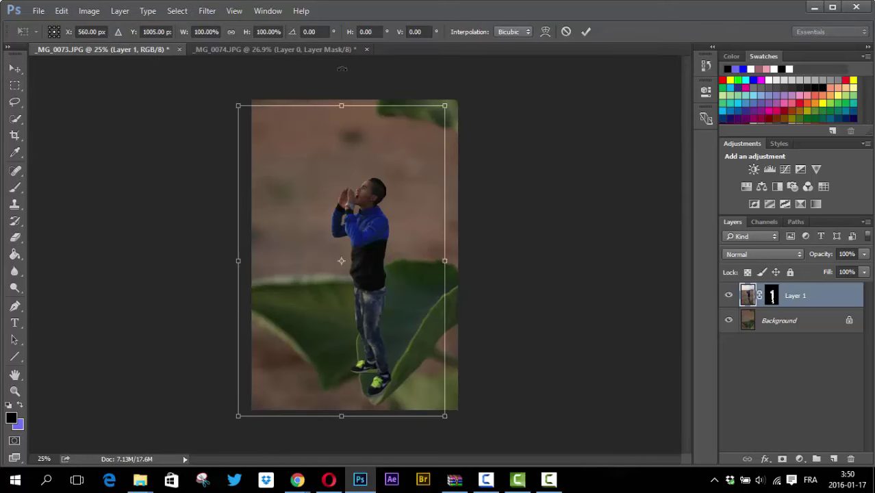
left_click(183, 35)
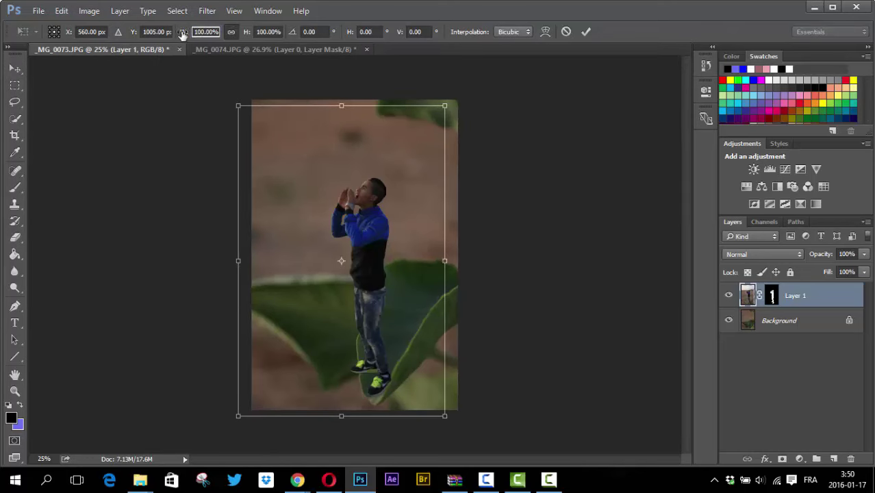
left_click_drag(183, 34, 177, 34)
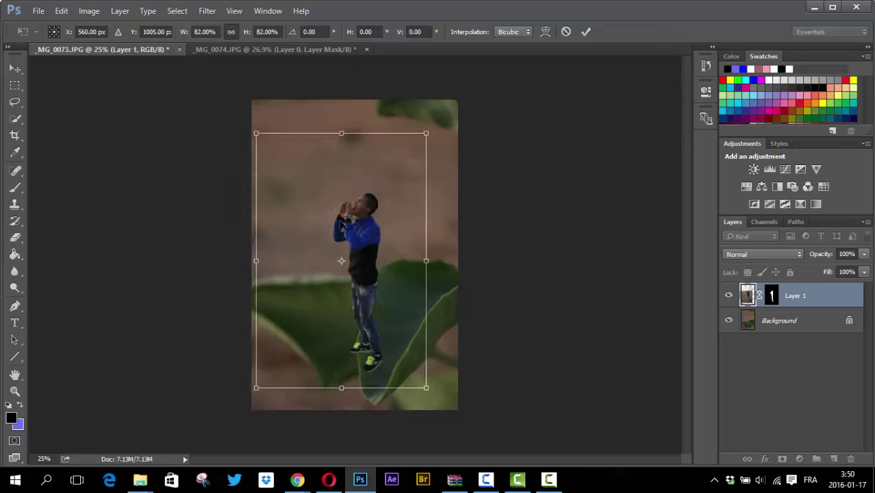
left_click_drag(342, 225, 371, 266)
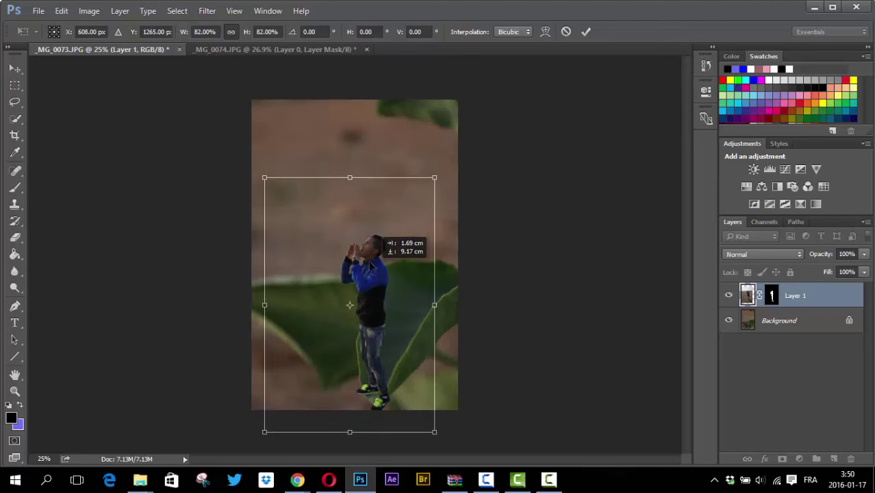
mouse_move(371, 266)
left_mouse_down()
mouse_move(380, 260)
mouse_move(382, 276)
left_mouse_up()
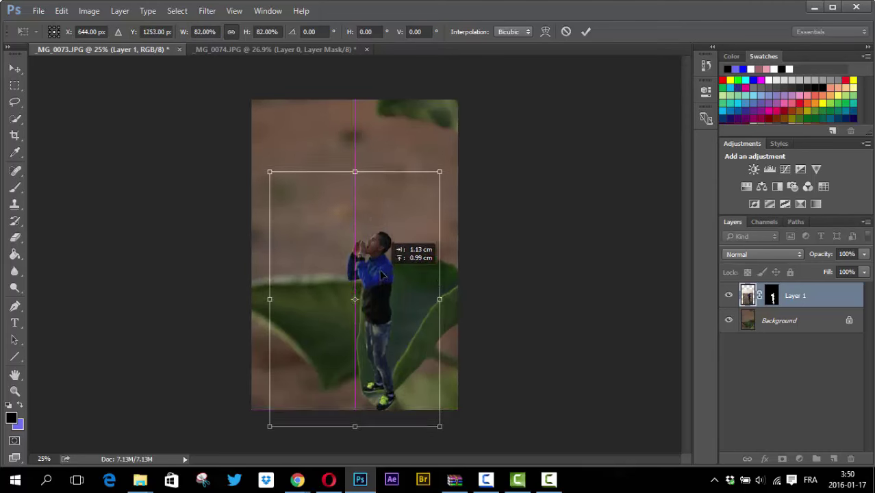
left_click_drag(381, 273, 355, 257)
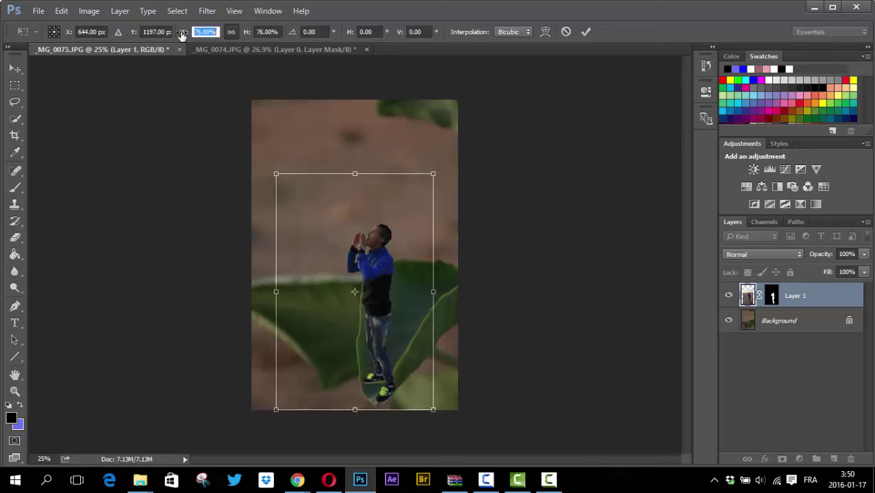
left_click_drag(181, 37, 176, 36)
left_click_drag(382, 238, 396, 274)
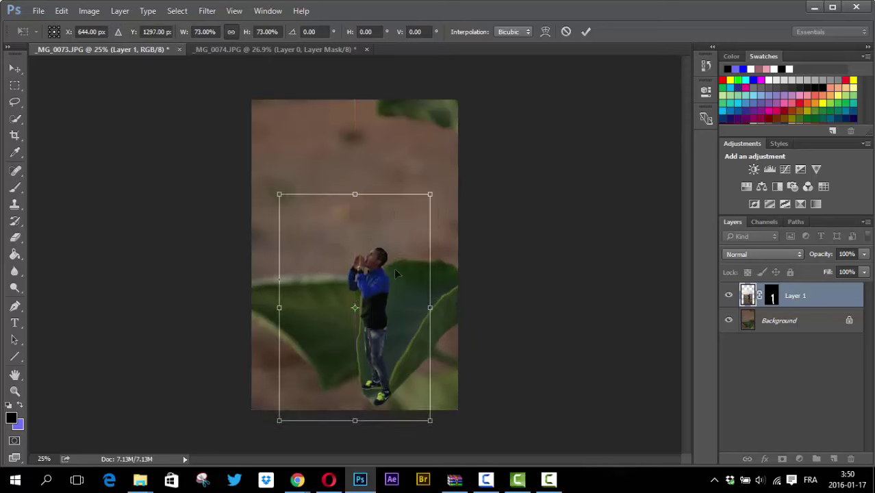
left_click_drag(401, 306, 372, 308)
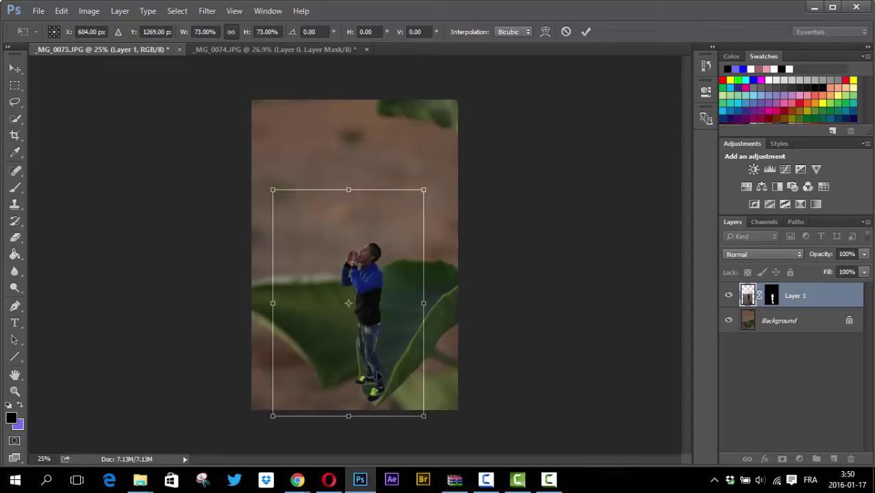
key("Right")
key("Right")
key("Right")
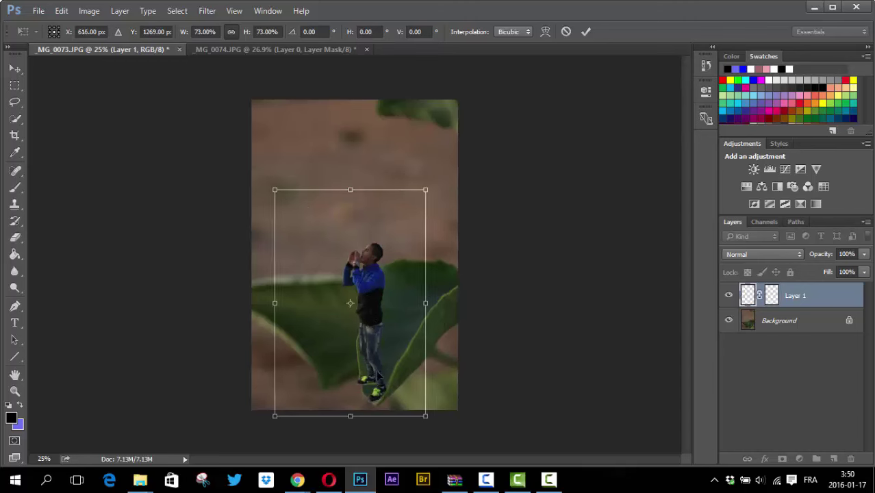
key("Right")
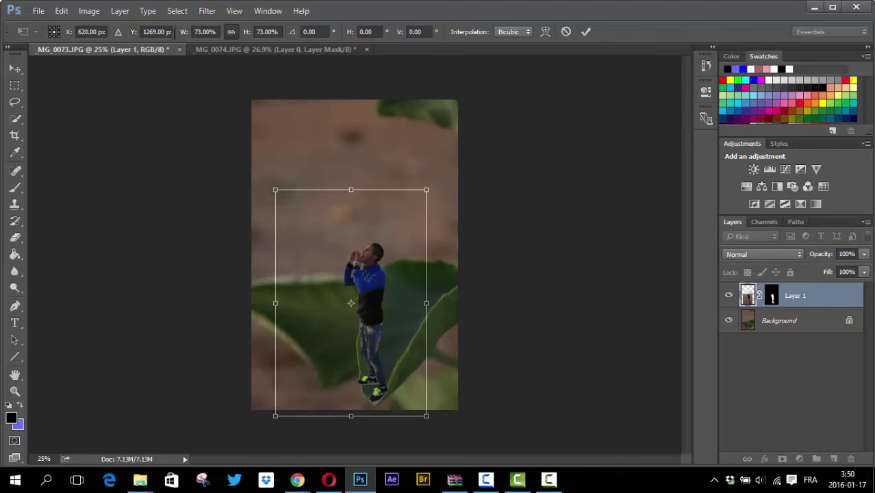
Step: Set the man's scale to exactly 69%, rest his feet on the leaf, and commit
left_click(184, 32)
type("69")
key("Return")
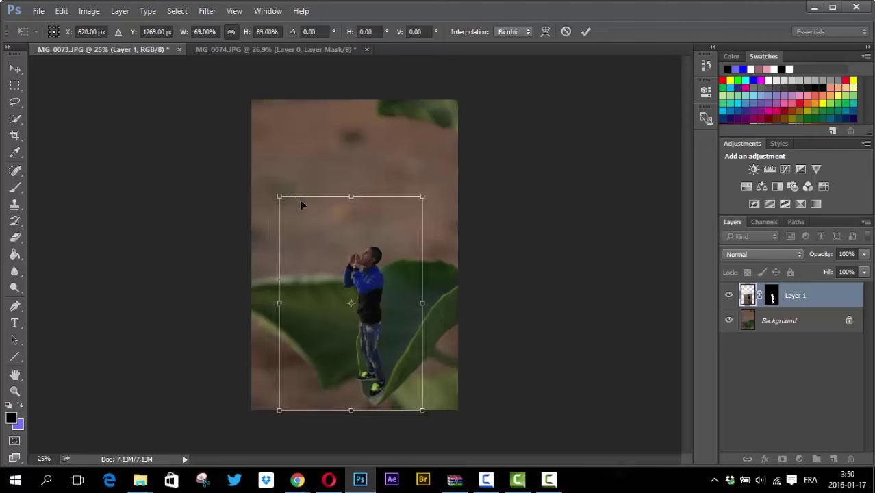
left_click_drag(295, 204, 348, 267)
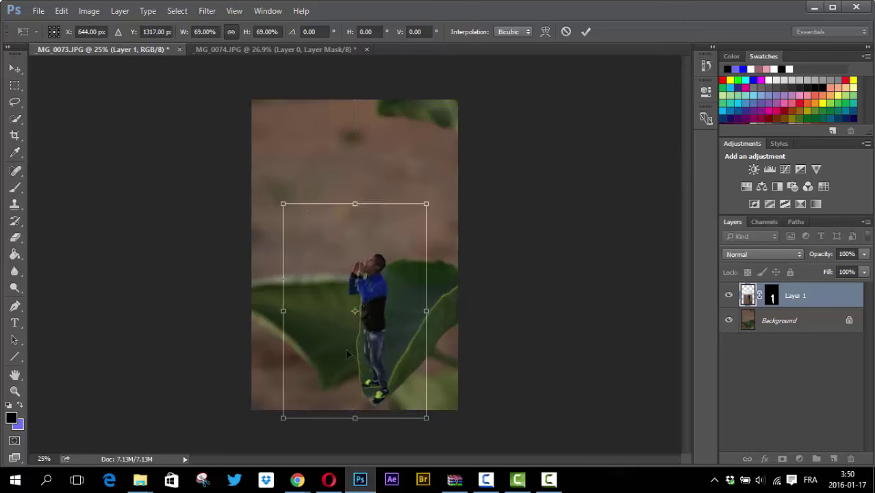
left_click_drag(364, 361, 365, 358)
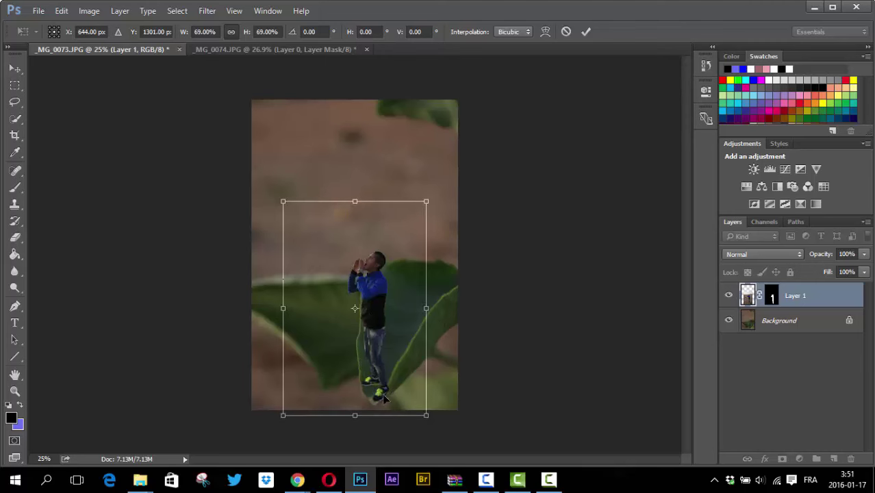
left_click(587, 31)
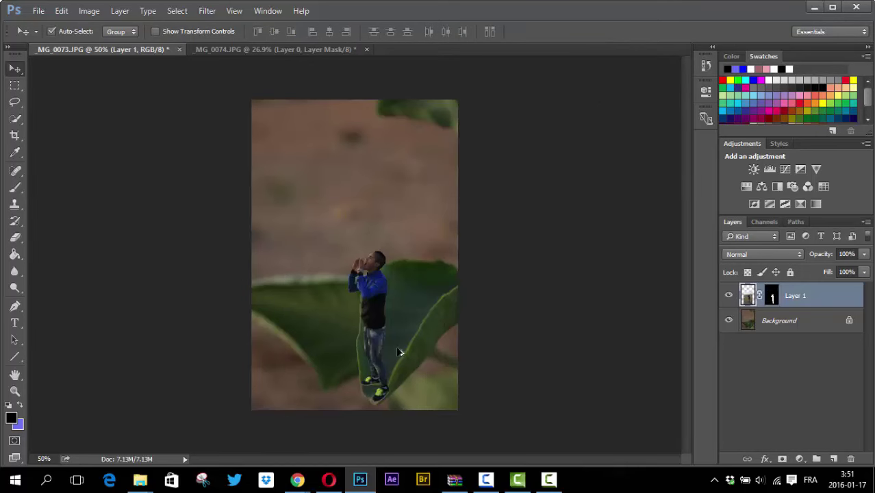
Step: Brush-paint Layer 1's mask along the shoe heel edge where the man meets the leaf
scroll(400, 350, "up", 3)
scroll(400, 351, "up", 1)
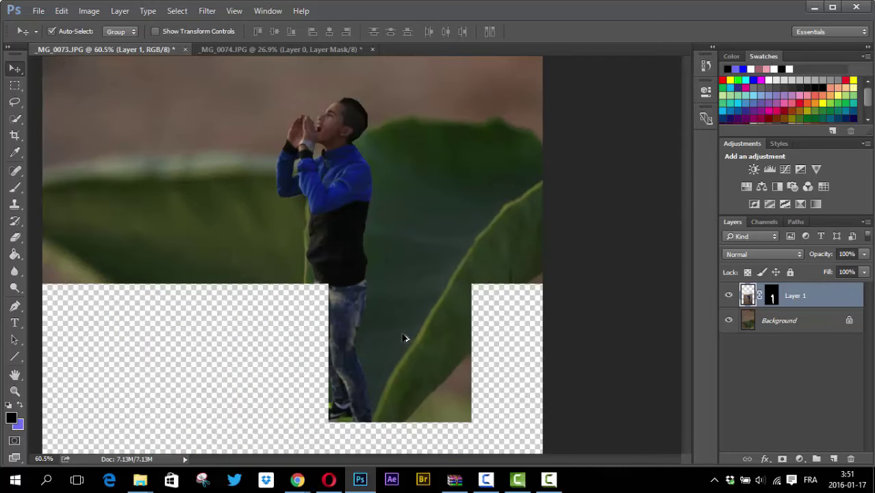
scroll(416, 332, "down", 3)
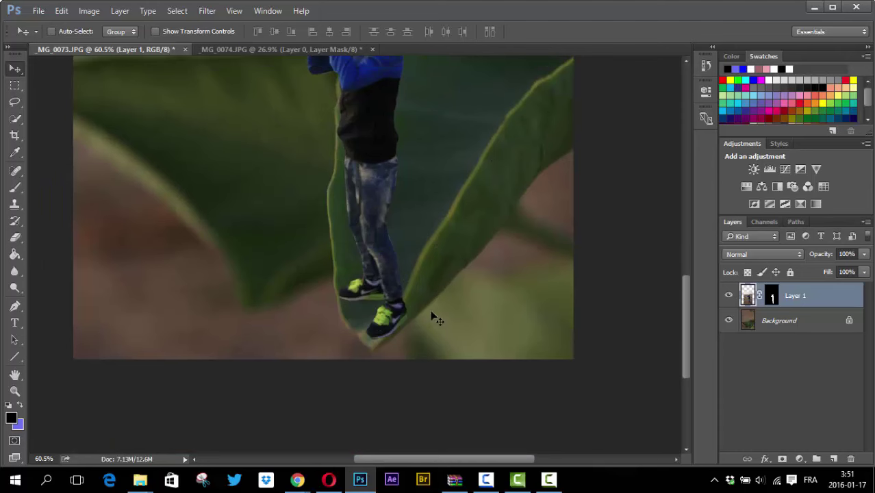
scroll(414, 316, "up", 3)
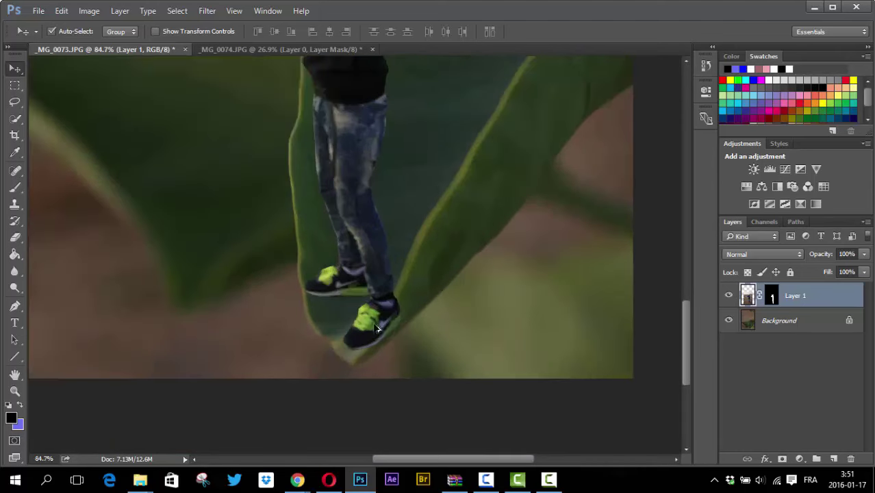
left_click(15, 193)
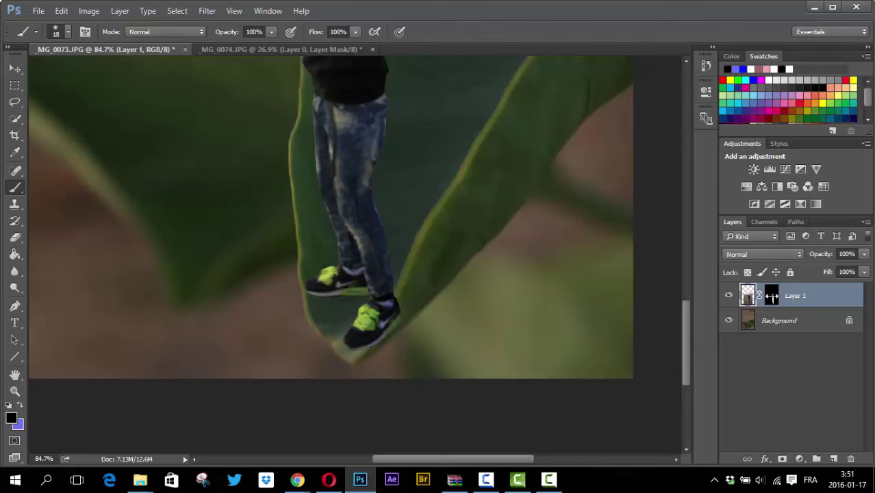
left_click(772, 296)
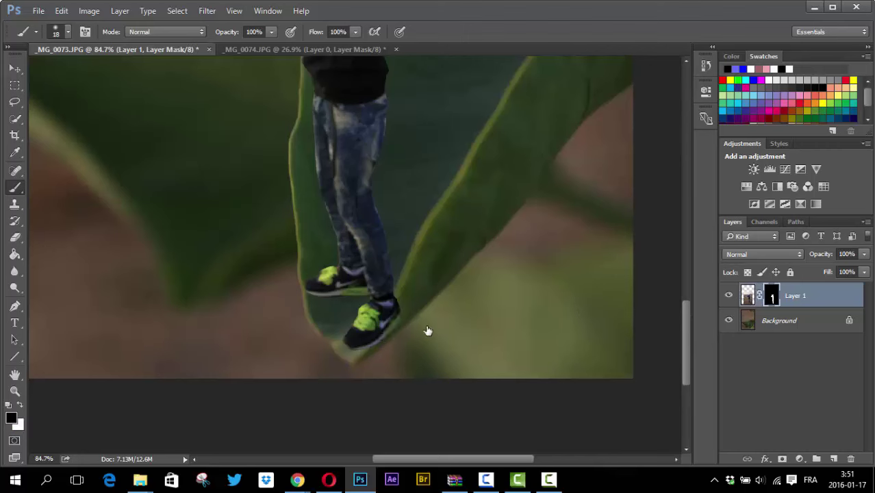
left_click_drag(396, 311, 389, 329)
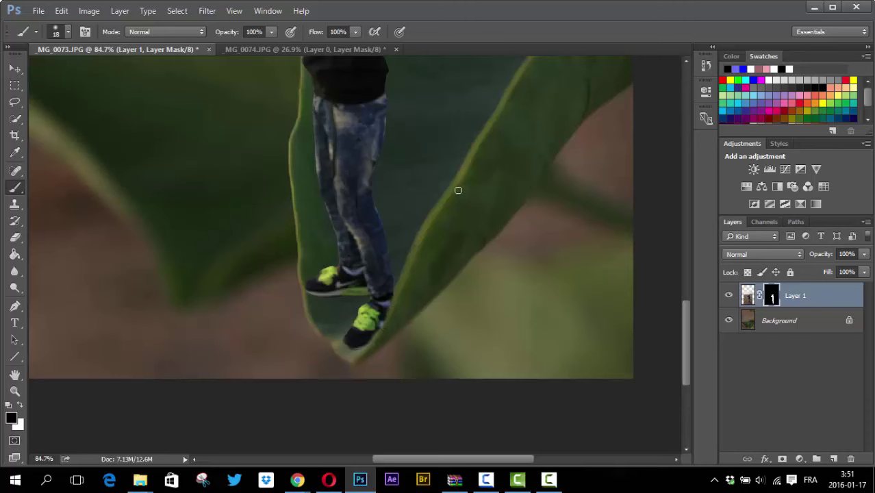
scroll(456, 193, "down", 1)
scroll(349, 227, "down", 1)
scroll(346, 228, "down", 2)
scroll(342, 228, "down", 1)
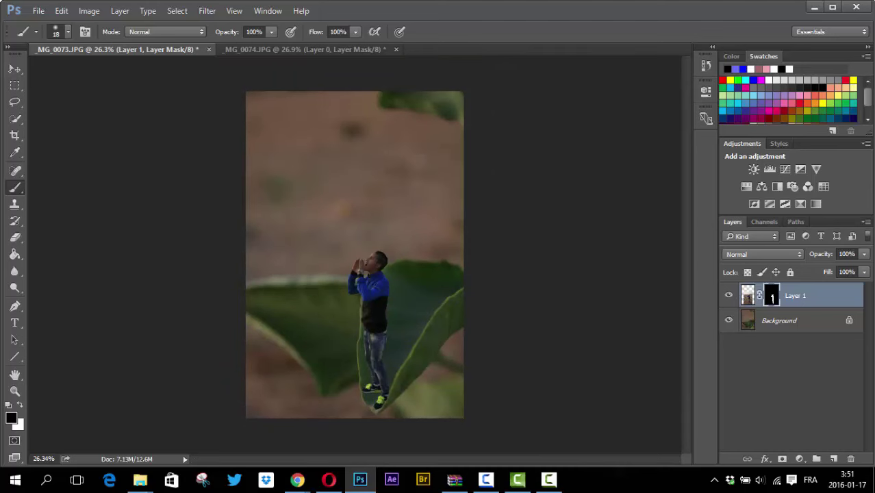
left_click(14, 70)
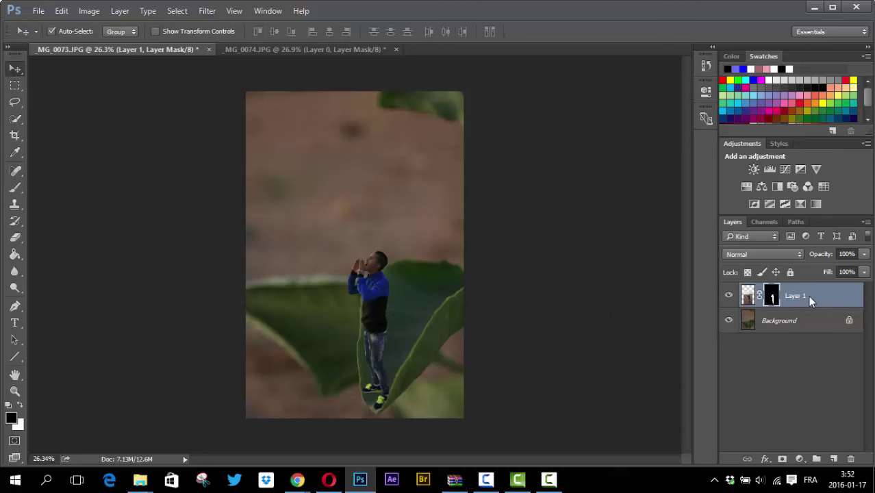
Step: Duplicate Layer 1 into a new Layer 1 copy
key("ctrl+j")
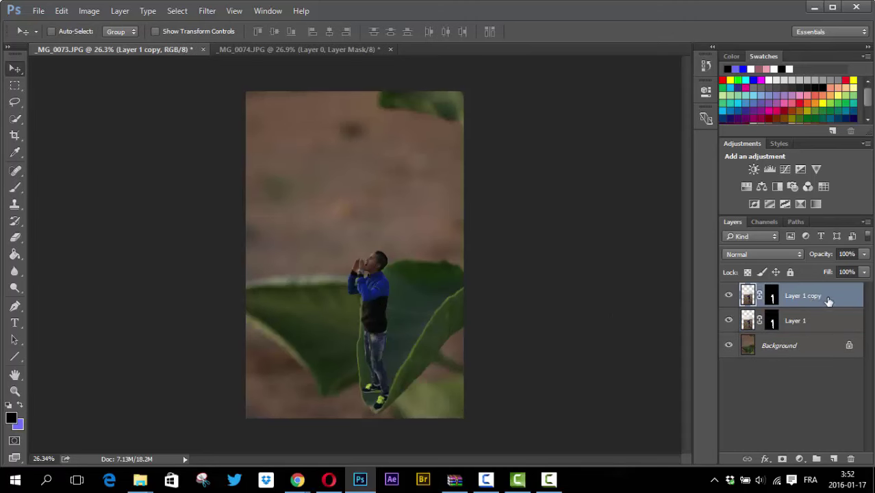
key("Delete")
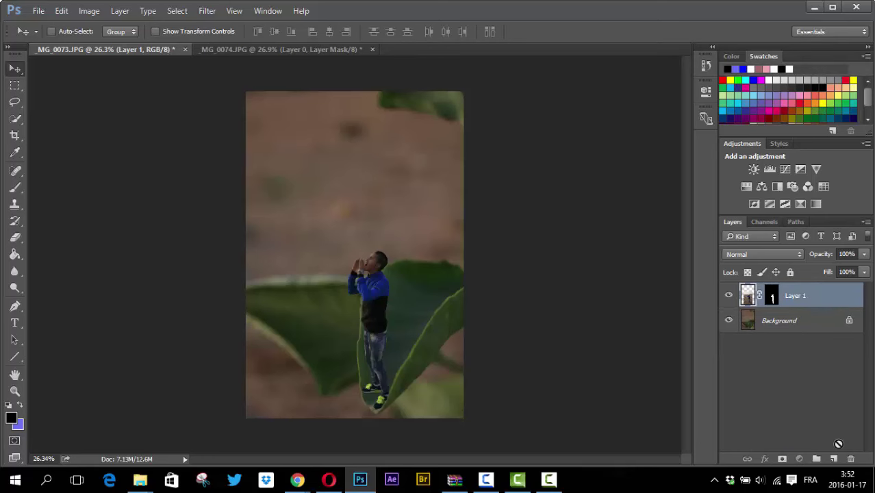
left_click_drag(838, 444, 833, 458)
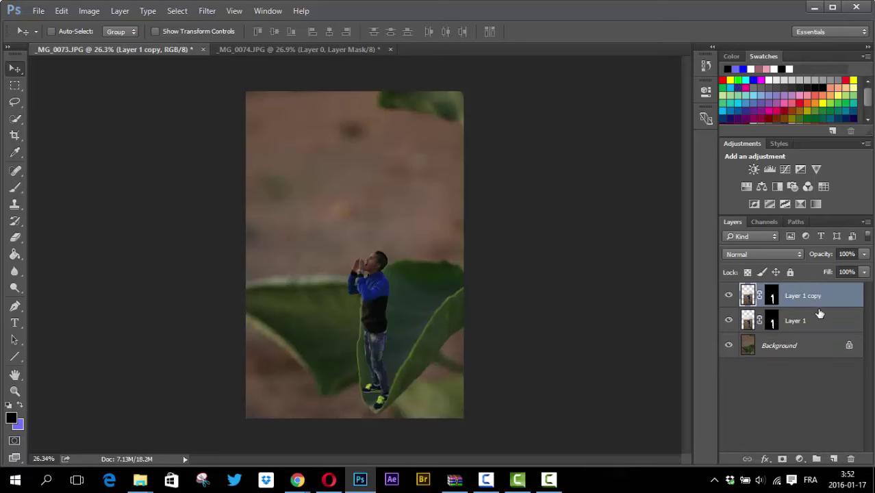
Step: Apply Layer 1 copy's layer mask permanently to its pixels
right_click(832, 301)
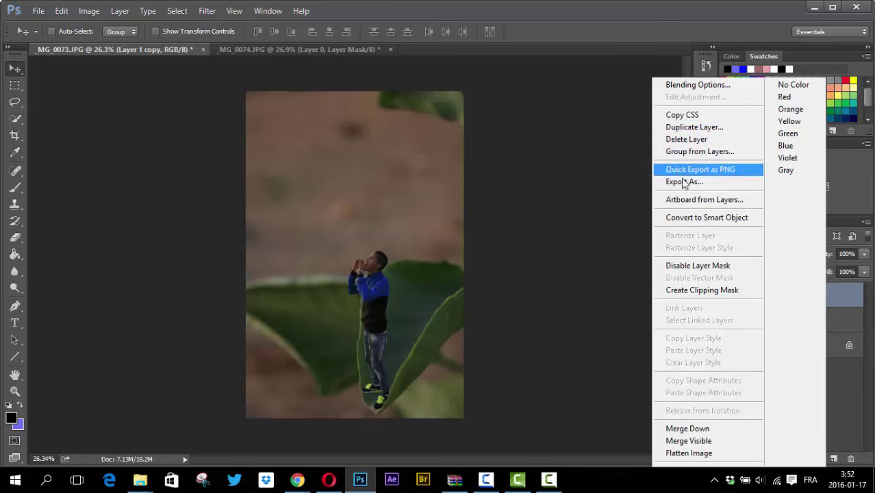
left_click(858, 284)
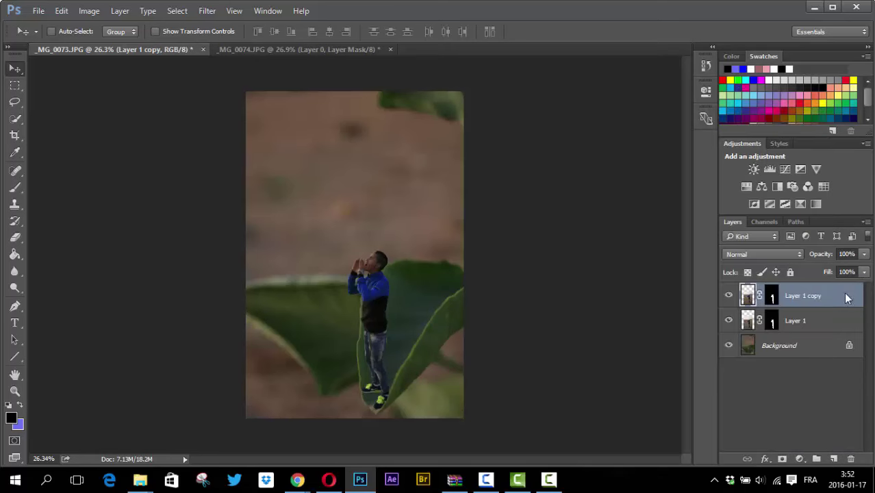
right_click(769, 296)
left_click(770, 295)
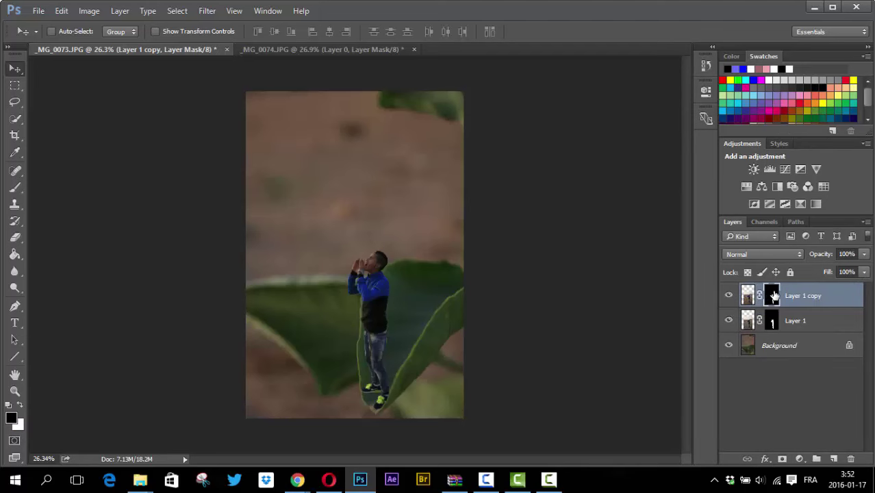
right_click(771, 298)
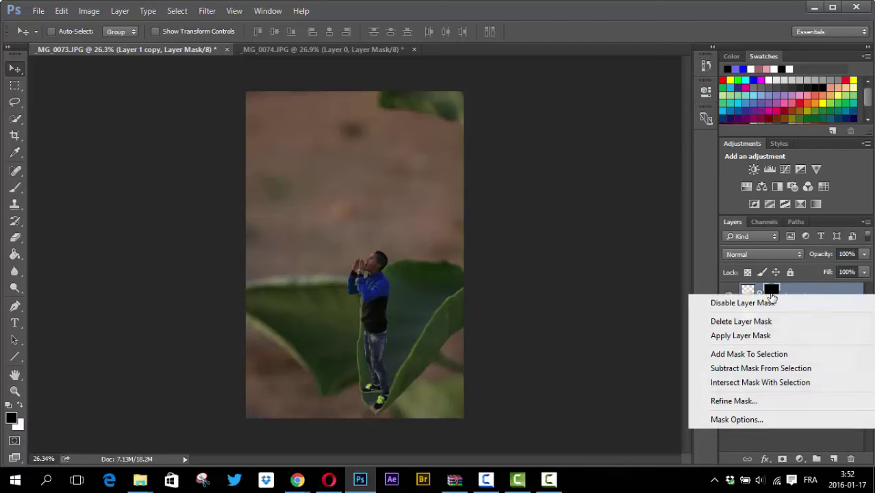
left_click(743, 337)
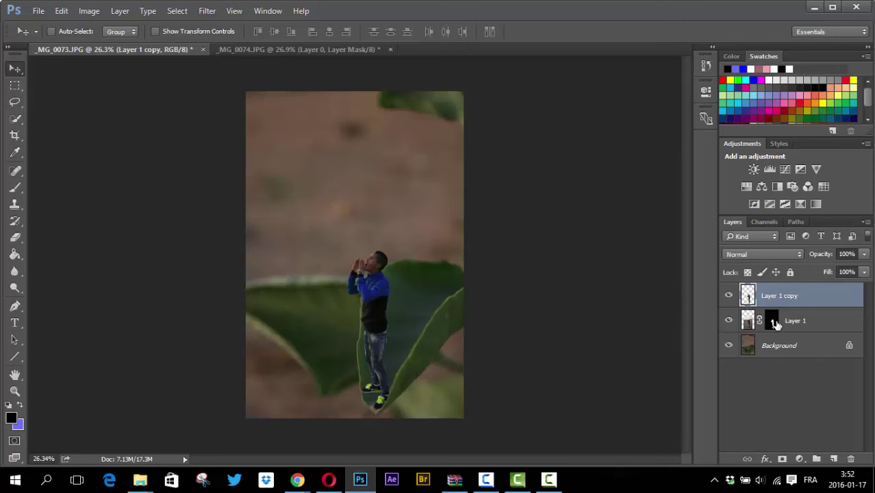
left_click(773, 323)
Step: Load the man's outline from Layer 1's mask and paint it black on Layer 1 copy with a 126 px brush
left_click(773, 324, "ctrl")
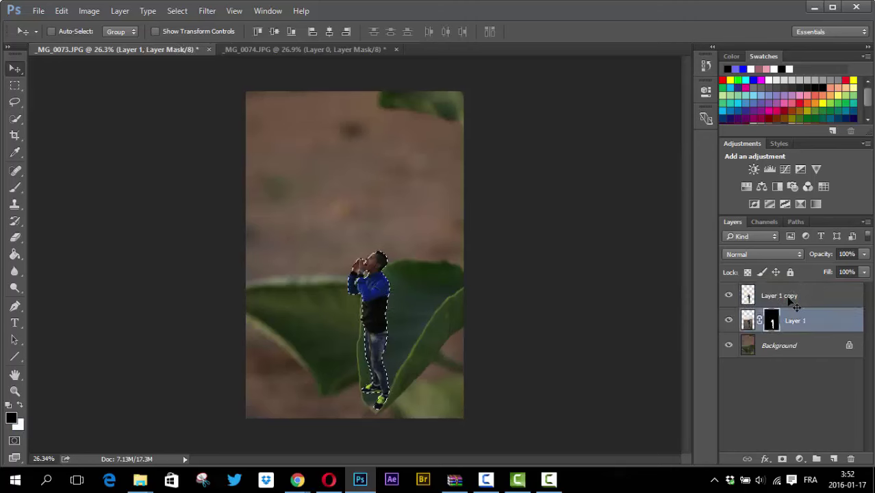
left_click(789, 302)
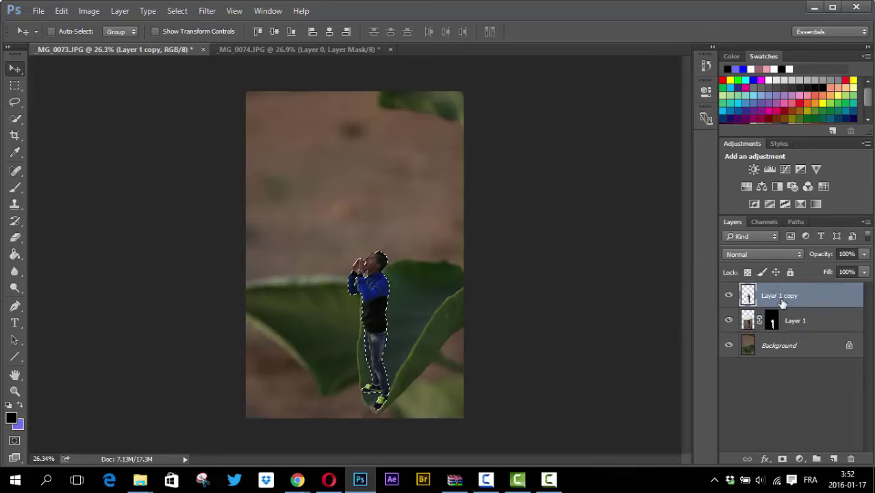
left_click(16, 188)
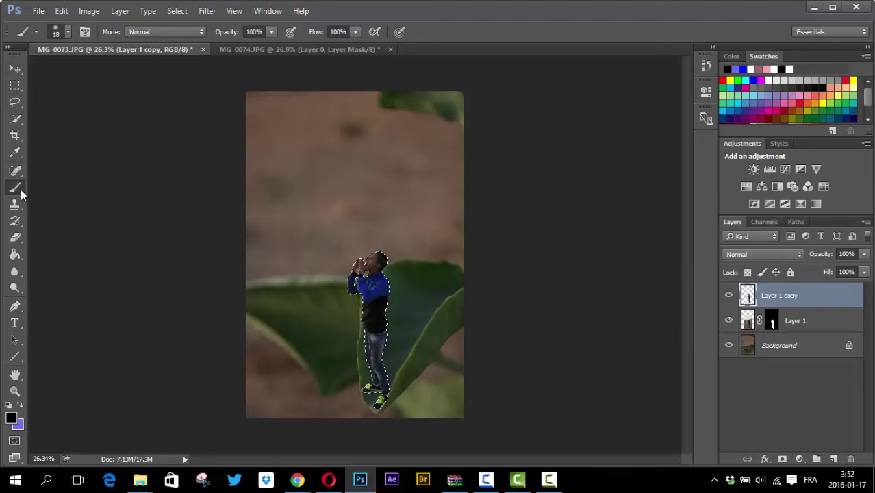
right_click(426, 264)
left_click(460, 298)
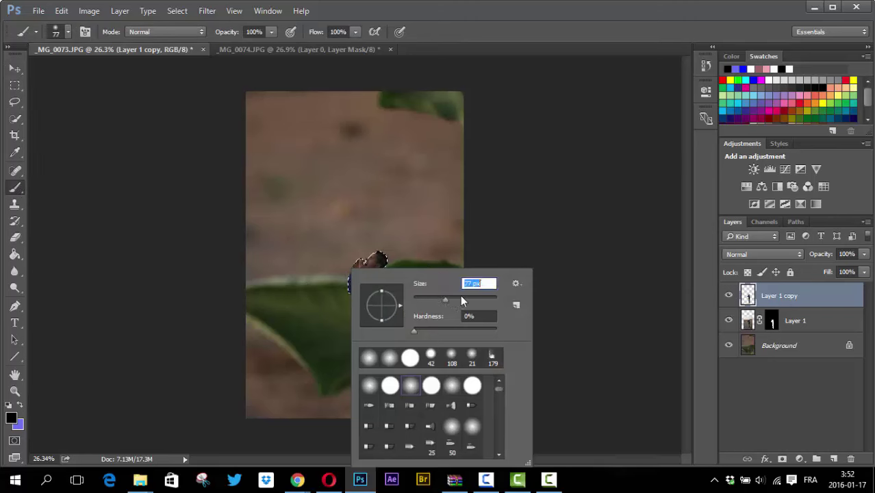
key("Return")
mouse_move(356, 253)
left_mouse_down()
mouse_move(391, 264)
mouse_move(365, 392)
mouse_move(380, 337)
mouse_move(378, 403)
left_mouse_up()
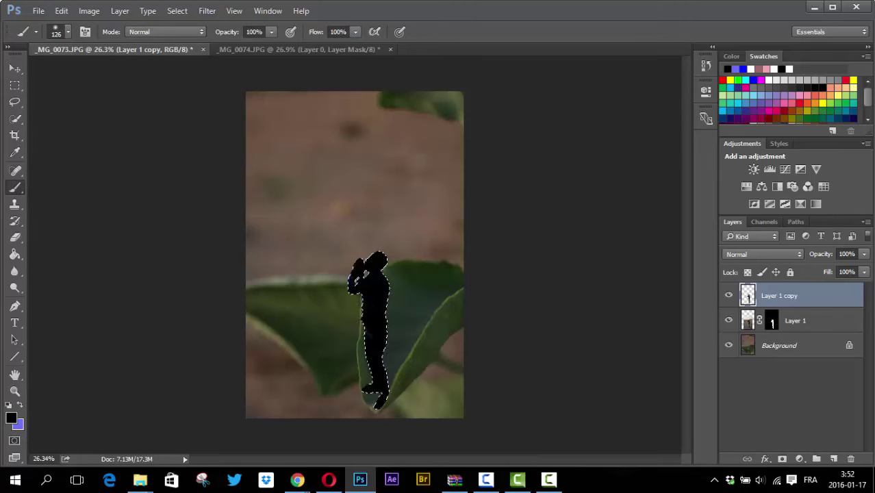
mouse_move(297, 480)
left_click(226, 421)
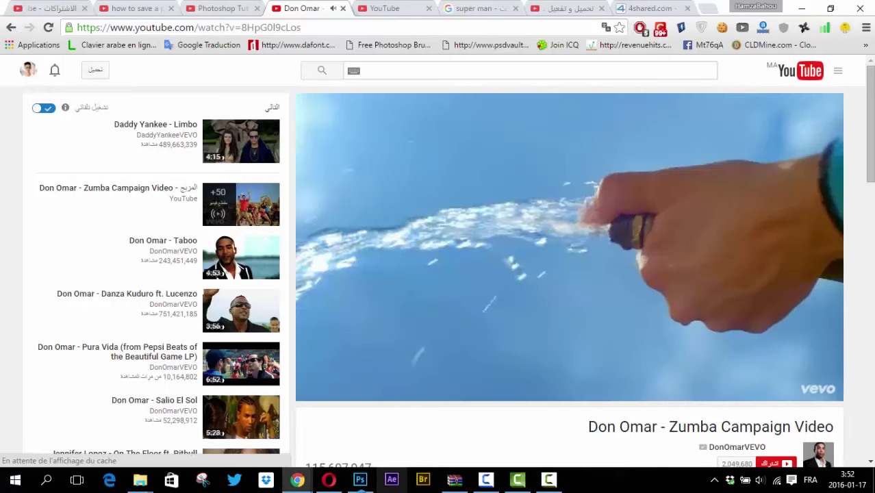
left_click(361, 482)
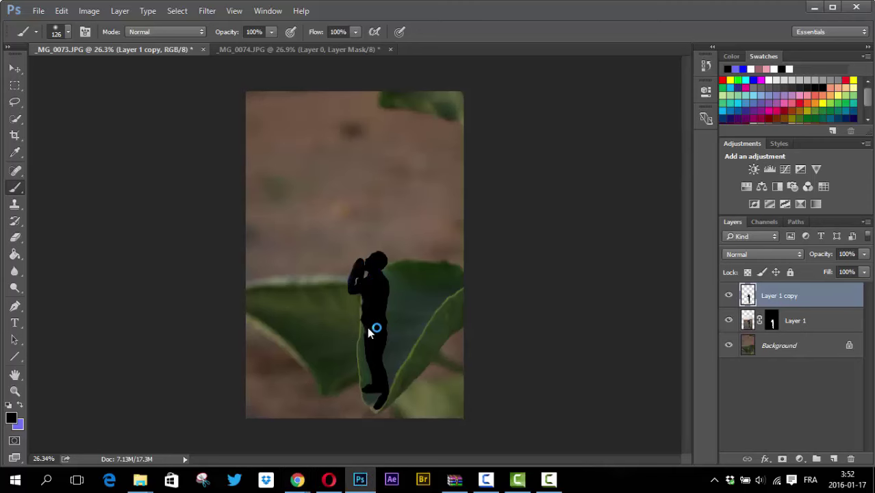
Step: Move the black silhouette layer, Layer 1 copy, beneath Layer 1 in the stack
key("ctrl+shift+d")
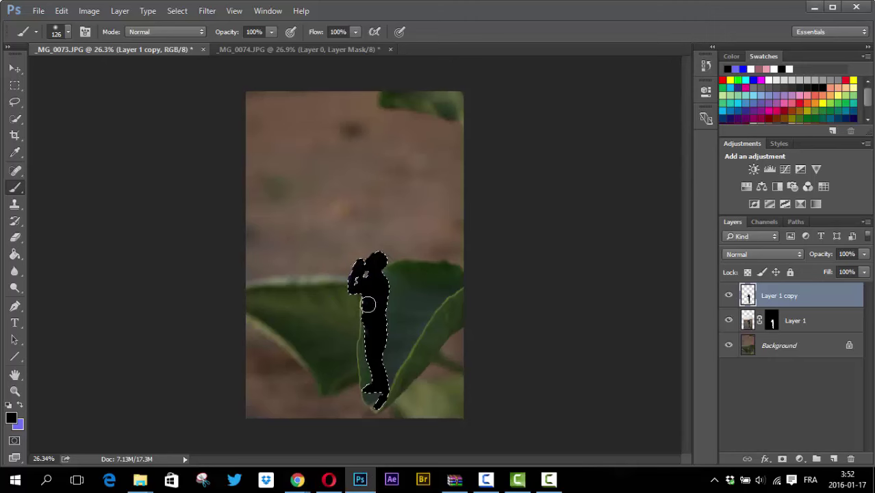
key("ctrl+z")
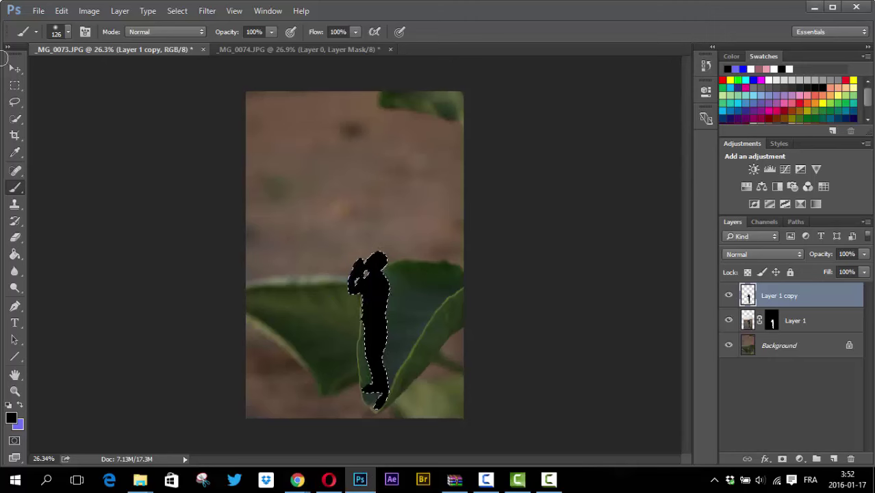
left_click(15, 68)
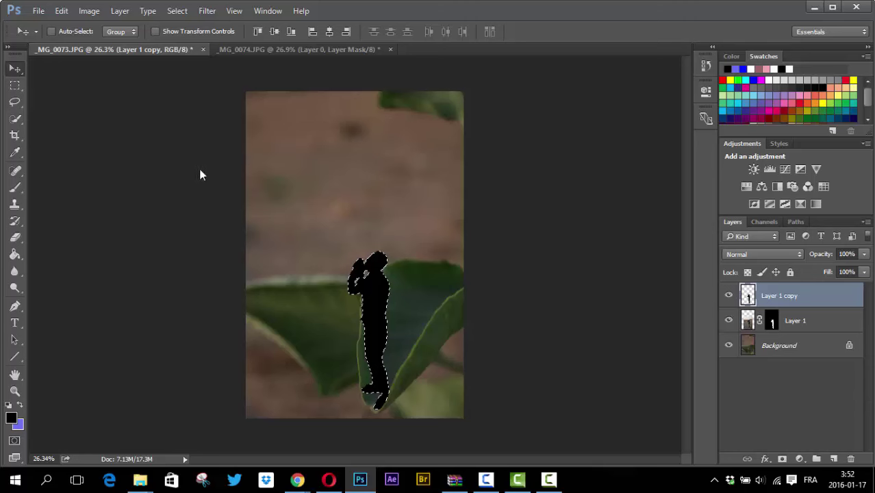
key("m")
left_click(279, 195)
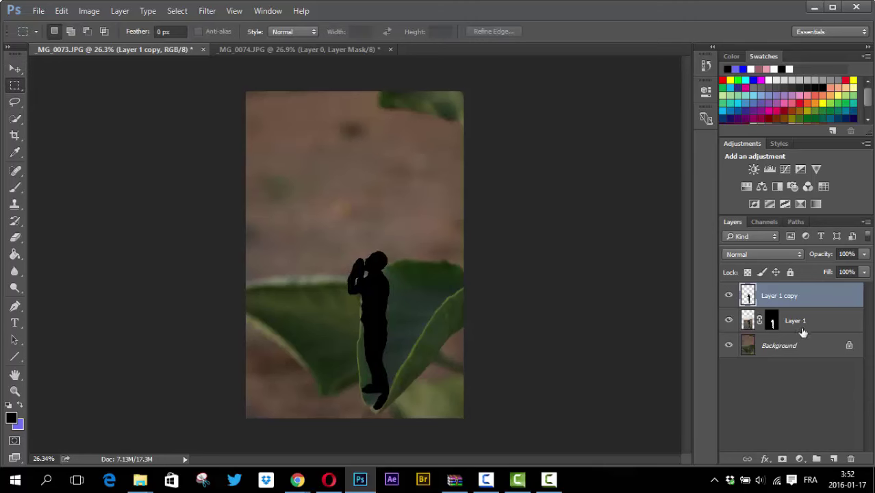
left_click_drag(788, 302, 787, 327)
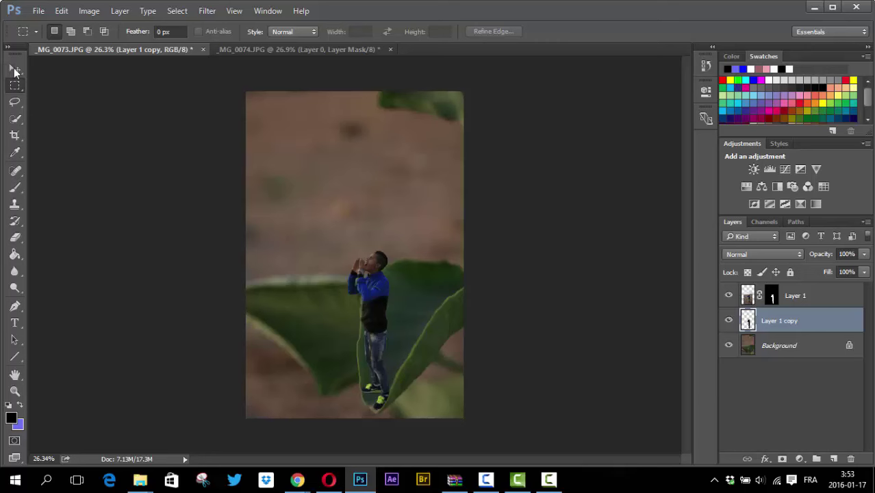
left_click(15, 69)
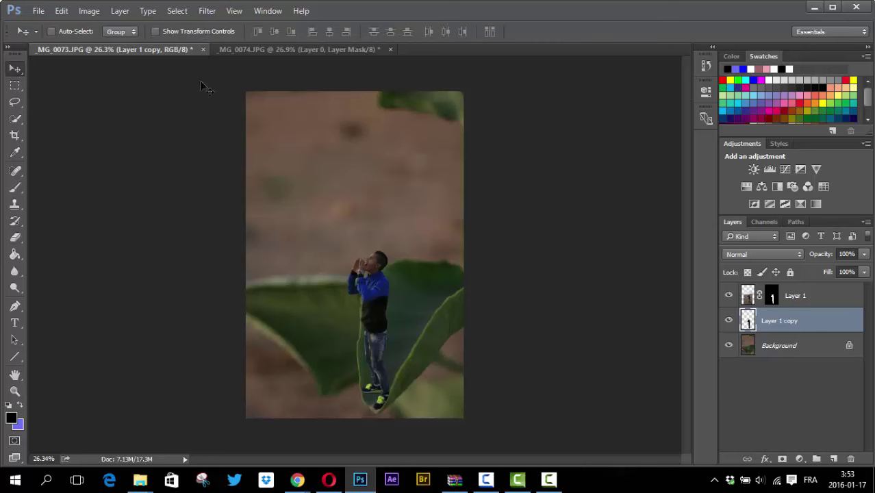
left_click(38, 11)
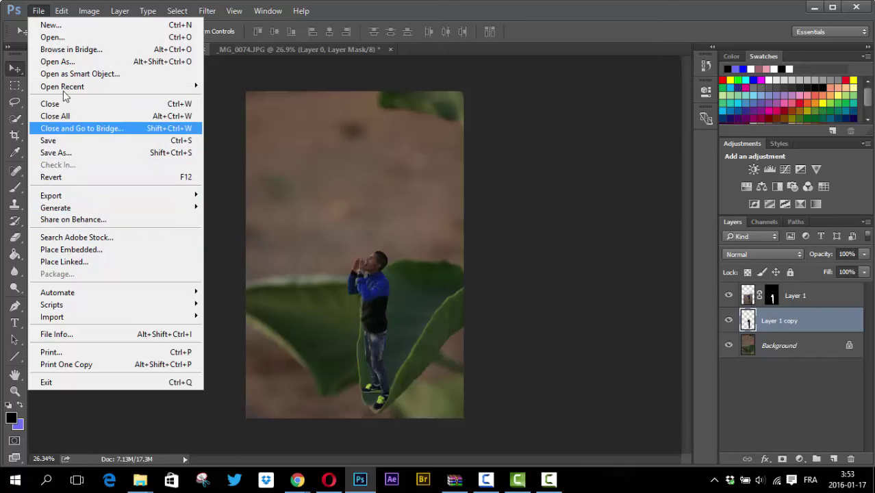
left_click(61, 11)
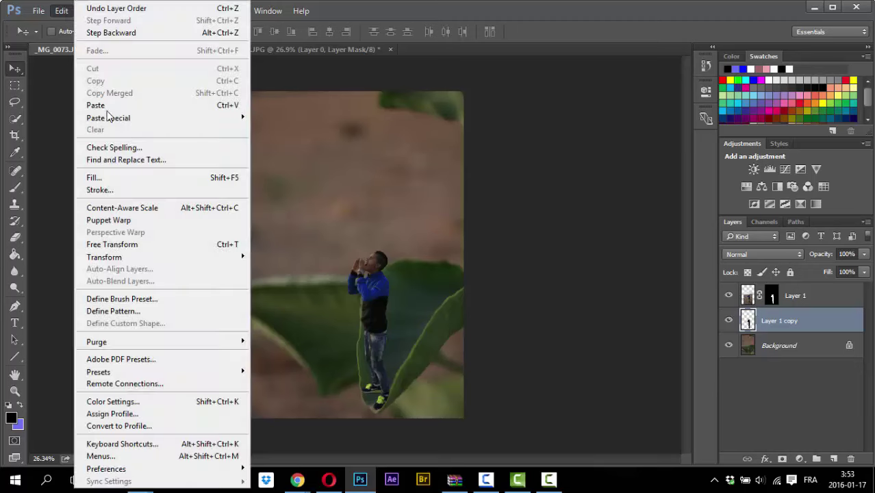
Step: Apply a perspective transform narrowing the top of the shadow figure
left_click(133, 245)
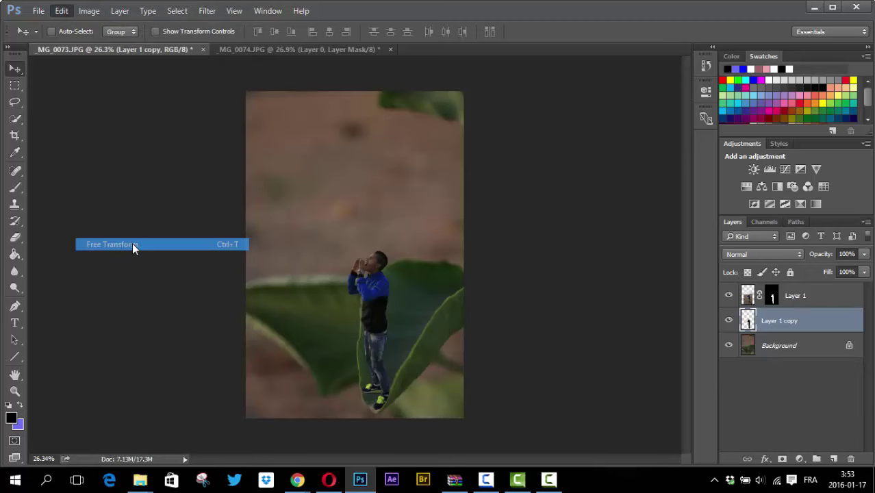
right_click(373, 288)
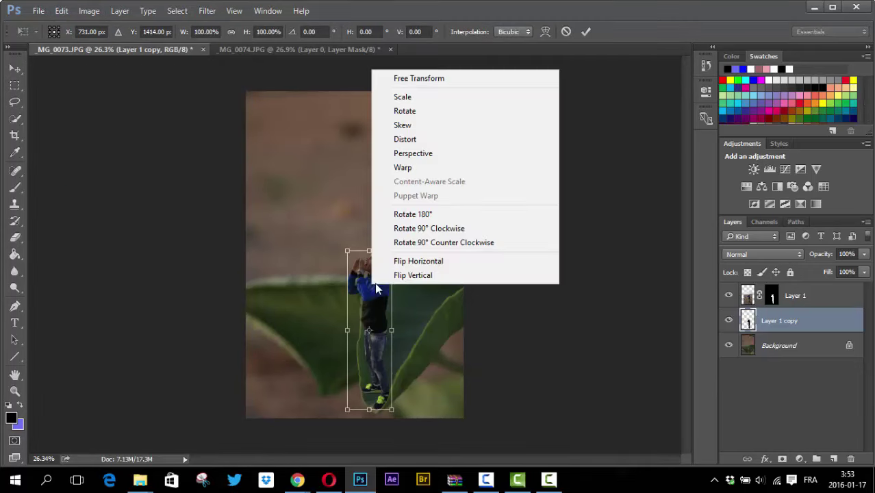
left_click(399, 155)
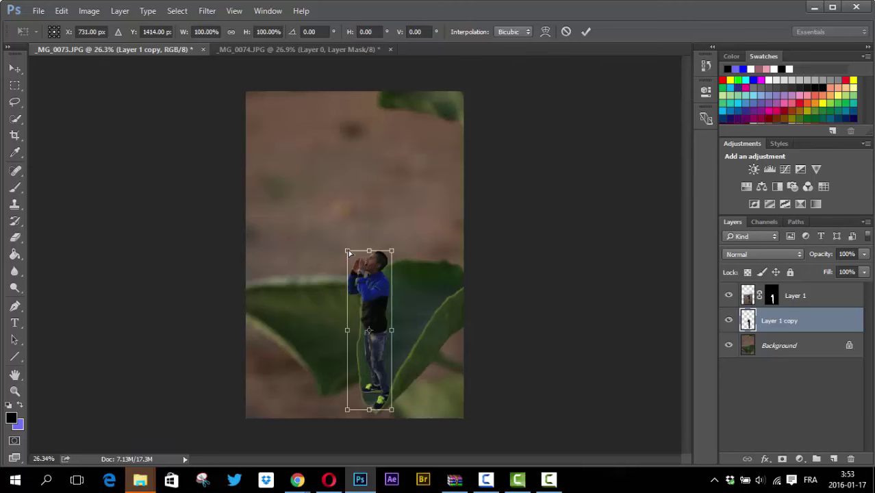
left_click_drag(347, 253, 359, 253)
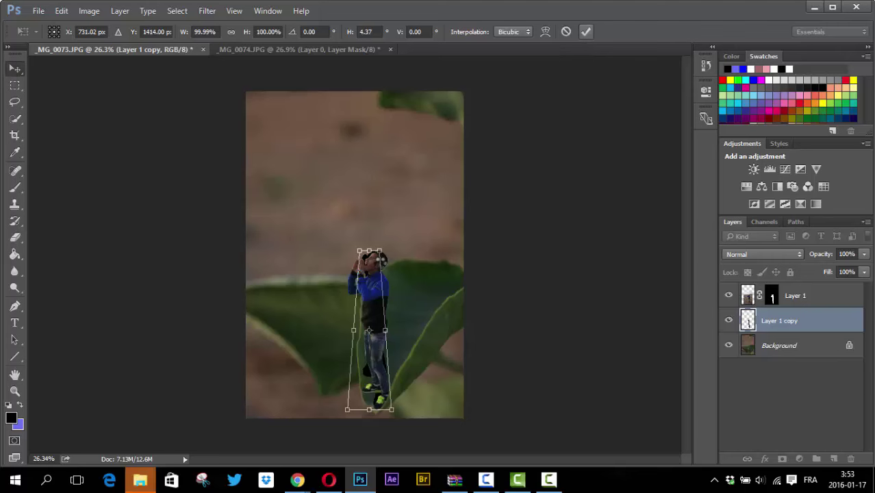
key("Return")
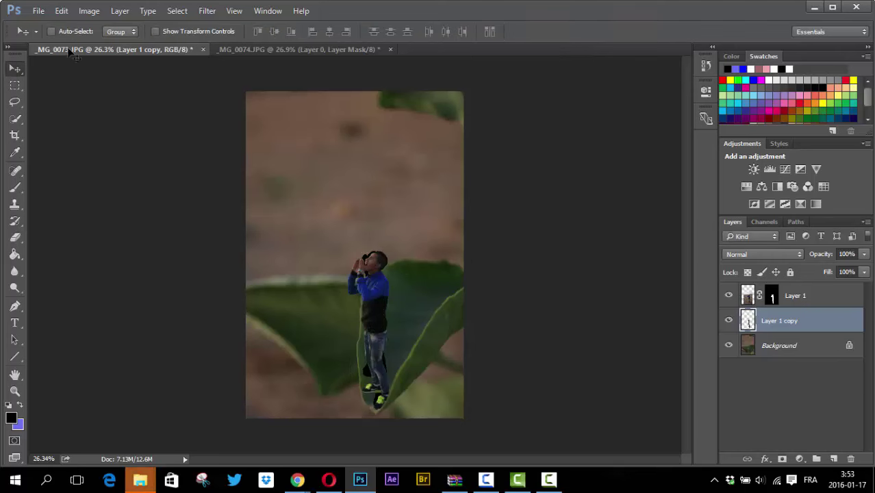
Step: Rotate the shadow about 22° and shift it down-right across the leaf
left_click(61, 11)
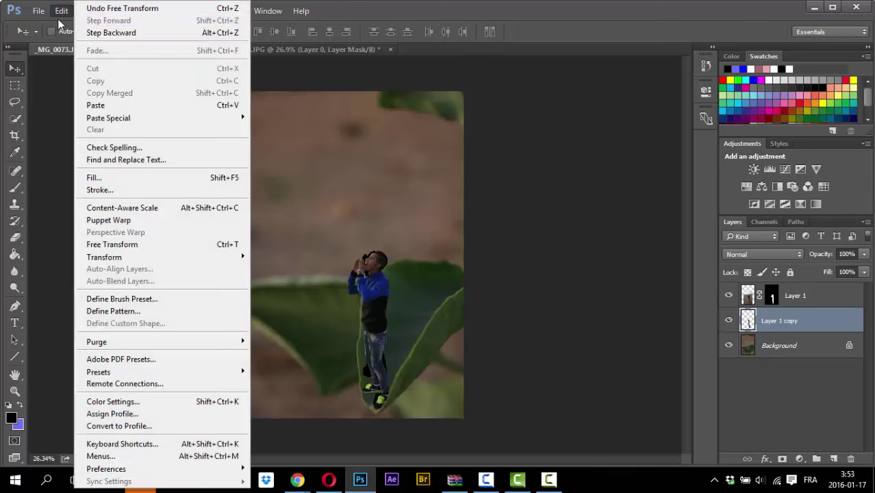
left_click(112, 244)
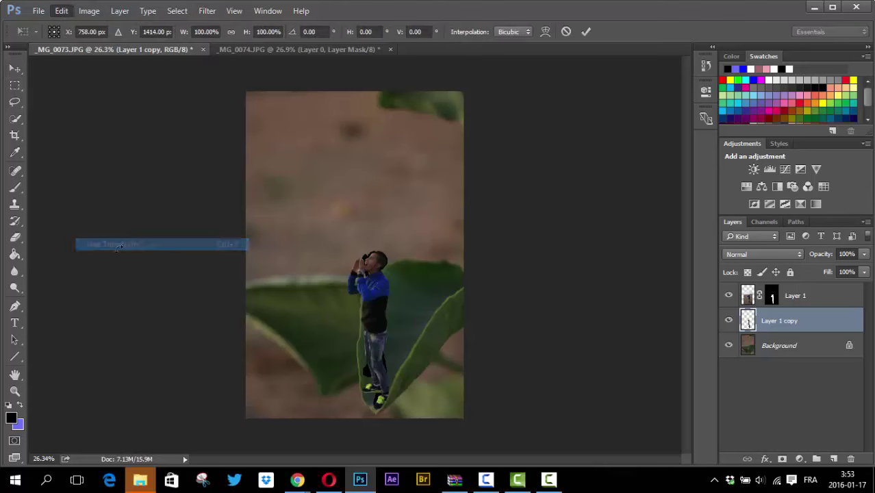
left_click_drag(337, 416, 326, 406)
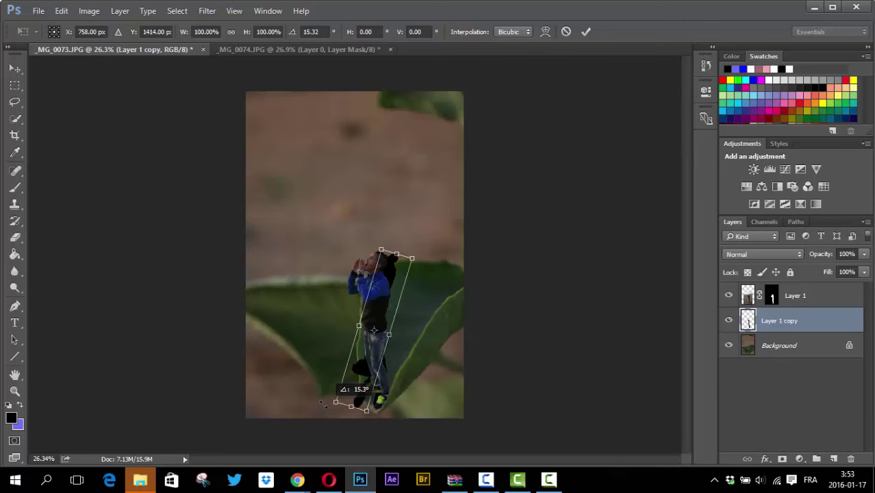
left_click_drag(325, 405, 314, 396)
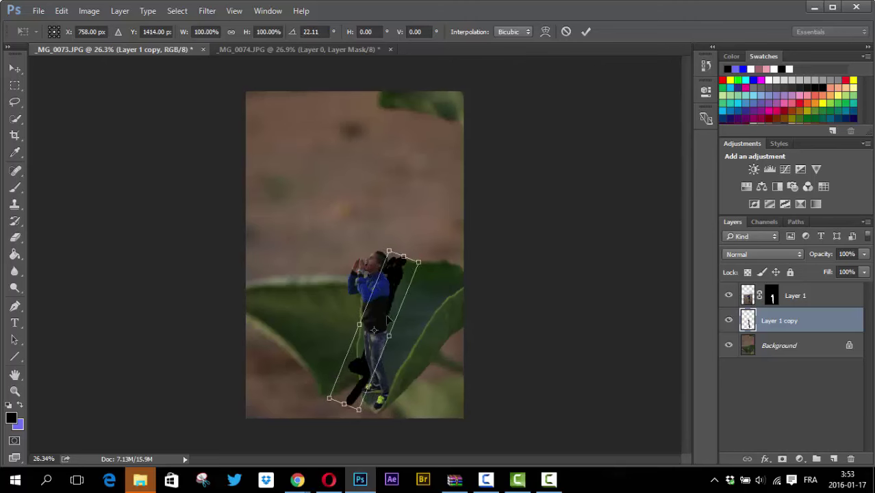
left_click_drag(385, 316, 396, 339)
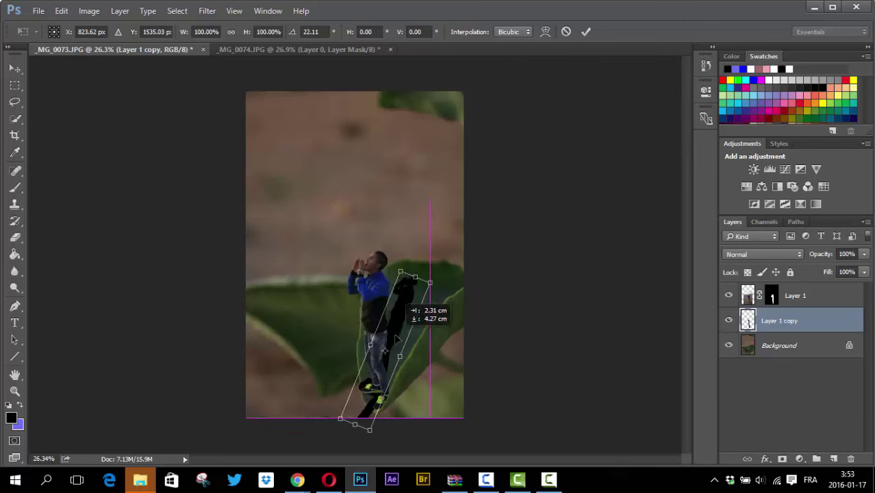
left_click_drag(396, 339, 397, 340)
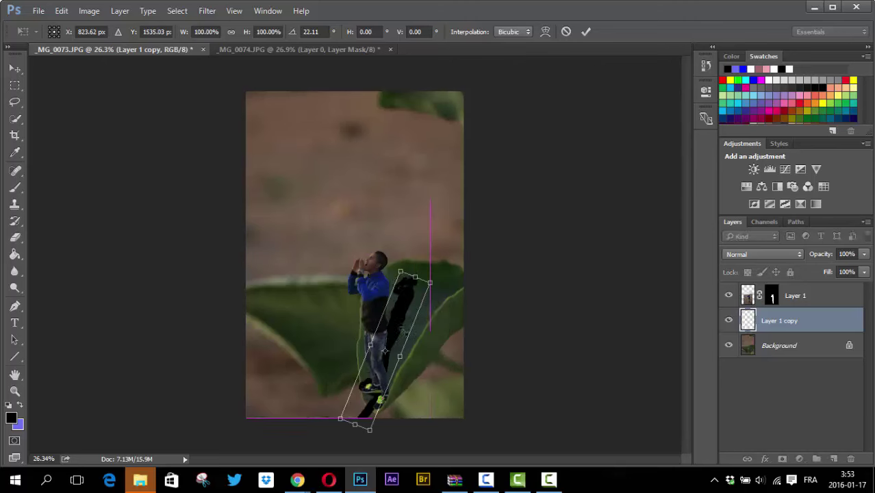
left_click(586, 32)
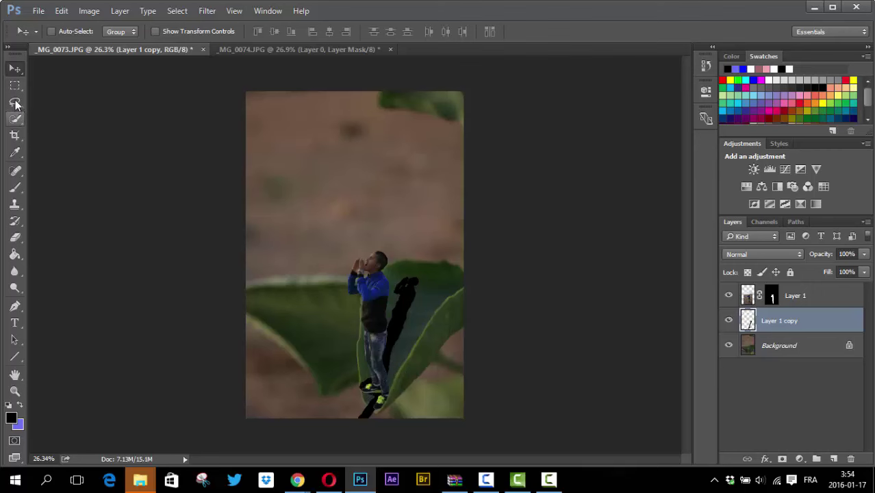
Step: Try lasso selections around the figure's feet, then deselect
key("l")
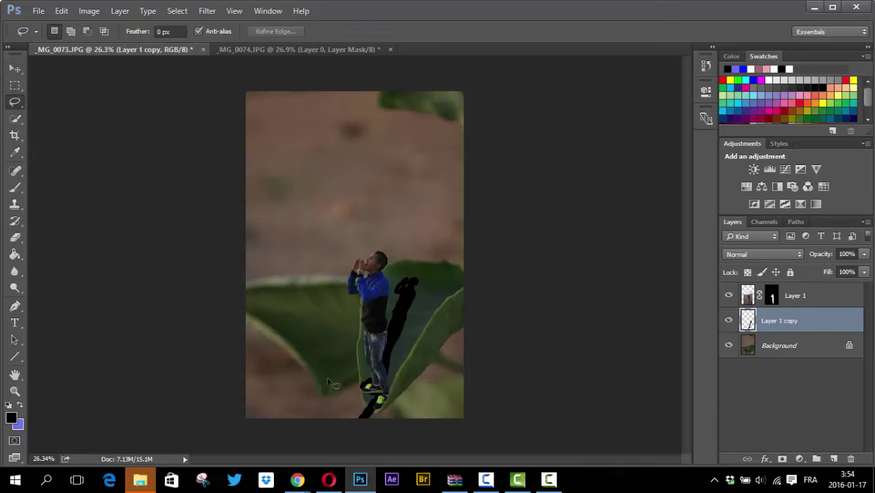
left_click_drag(354, 384, 334, 388)
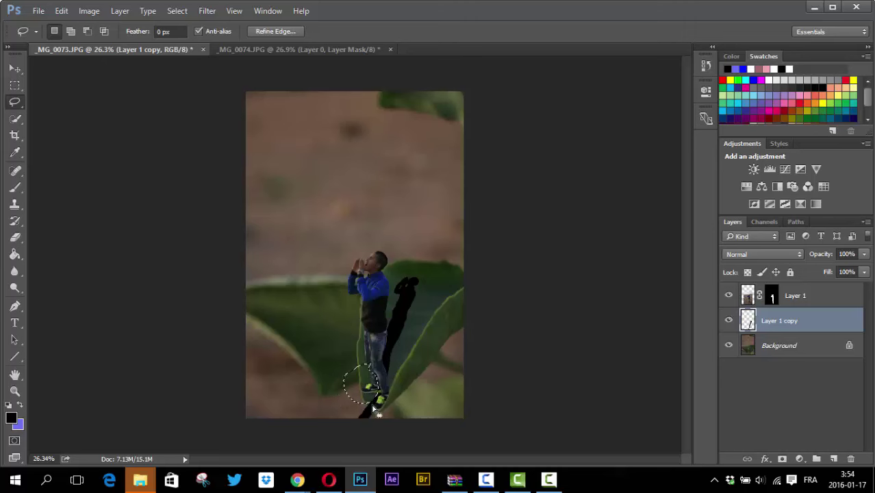
left_click(386, 397)
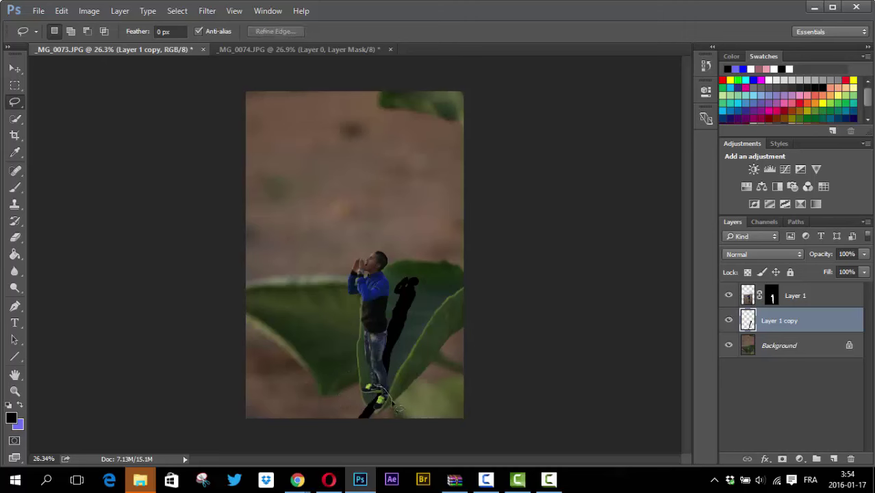
mouse_move(396, 408)
left_mouse_down()
mouse_move(344, 419)
mouse_move(370, 404)
mouse_move(375, 381)
left_mouse_up()
left_click(329, 400)
left_click_drag(375, 434, 360, 418)
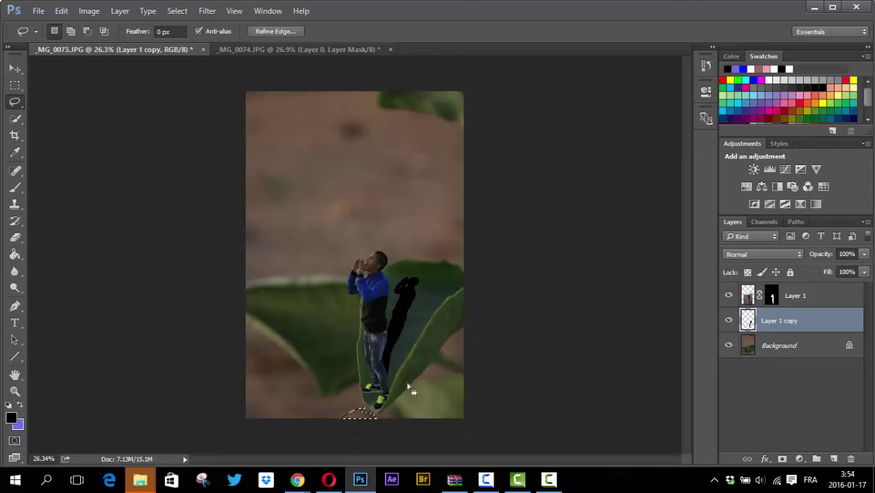
key("ctrl+d")
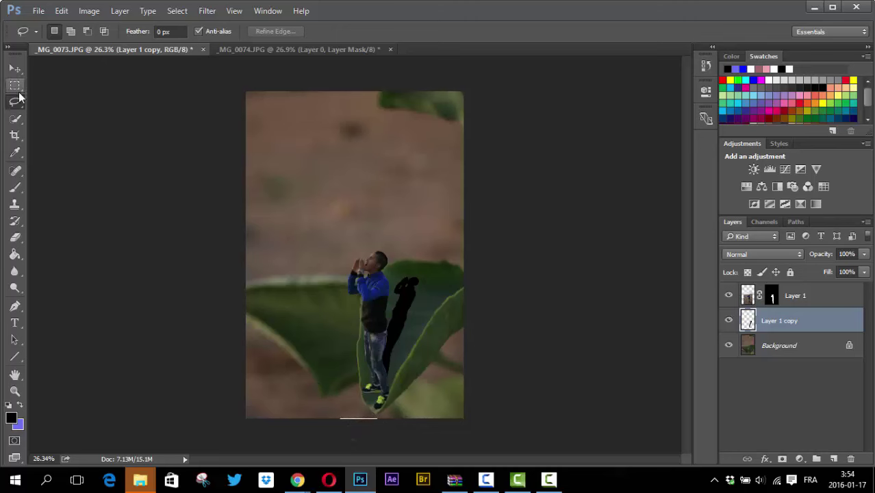
Step: Lower Layer 1 copy's opacity to 39%
left_click(15, 85)
left_click(13, 69)
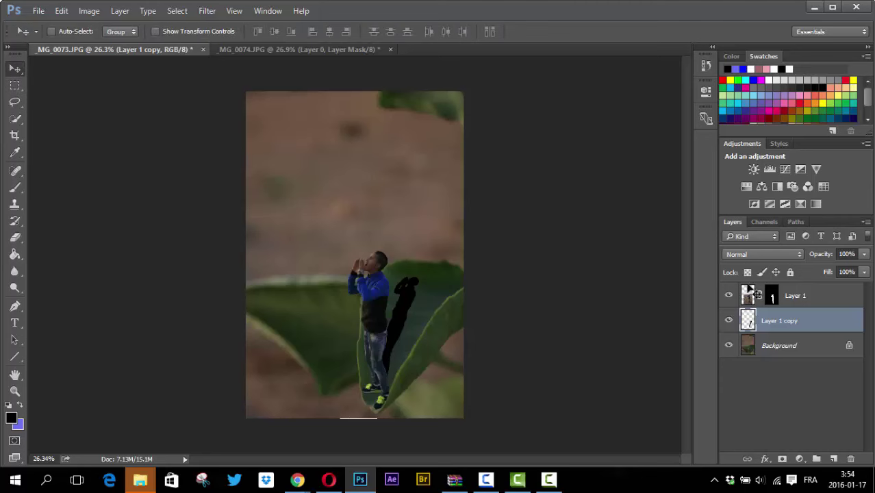
left_click_drag(819, 257, 824, 256)
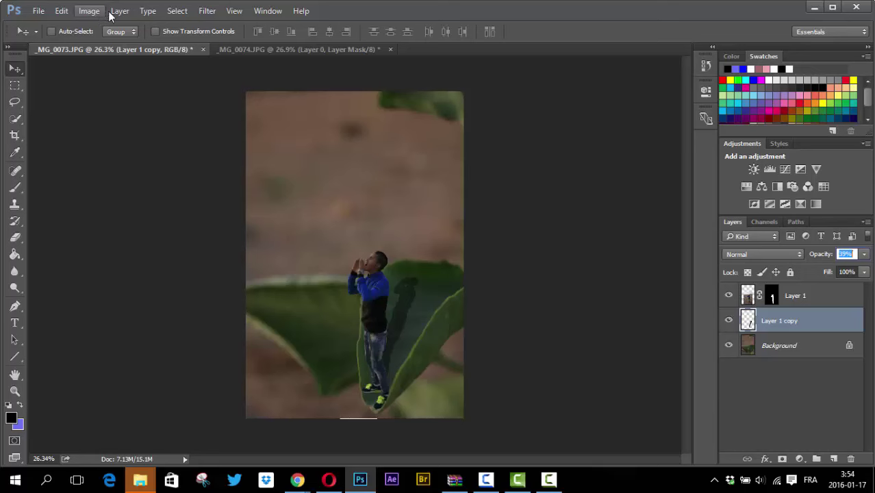
Step: Apply a Gaussian Blur of about 6.6 pixels radius to the shadow layer
left_click(208, 11)
mouse_move(214, 153)
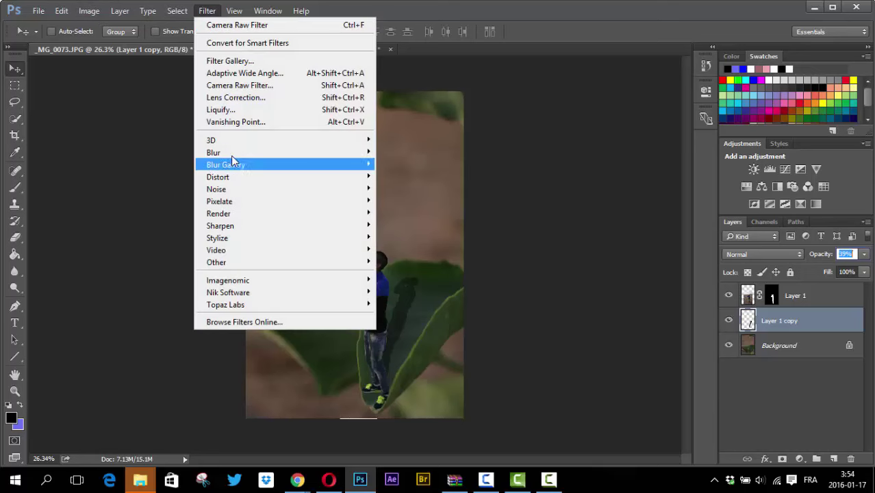
left_click(413, 200)
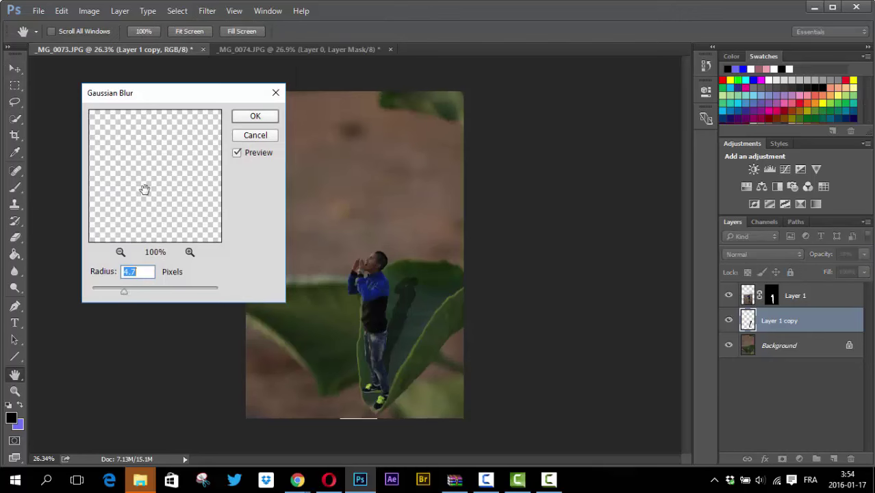
mouse_move(185, 190)
left_mouse_down()
mouse_move(108, 165)
mouse_move(161, 198)
left_mouse_up()
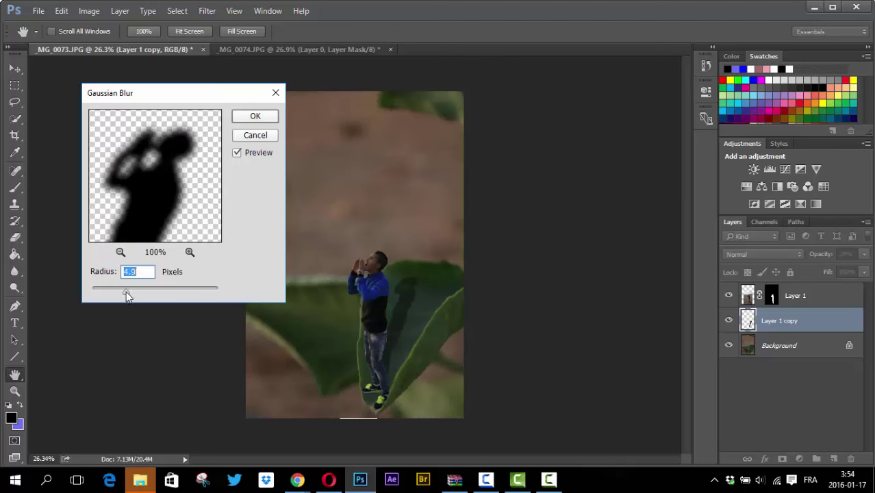
left_click_drag(127, 295, 128, 295)
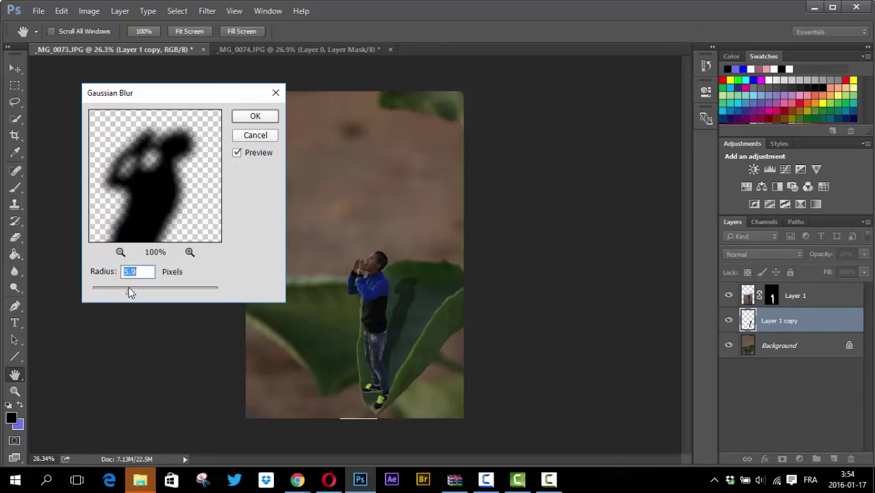
left_click_drag(133, 194, 135, 112)
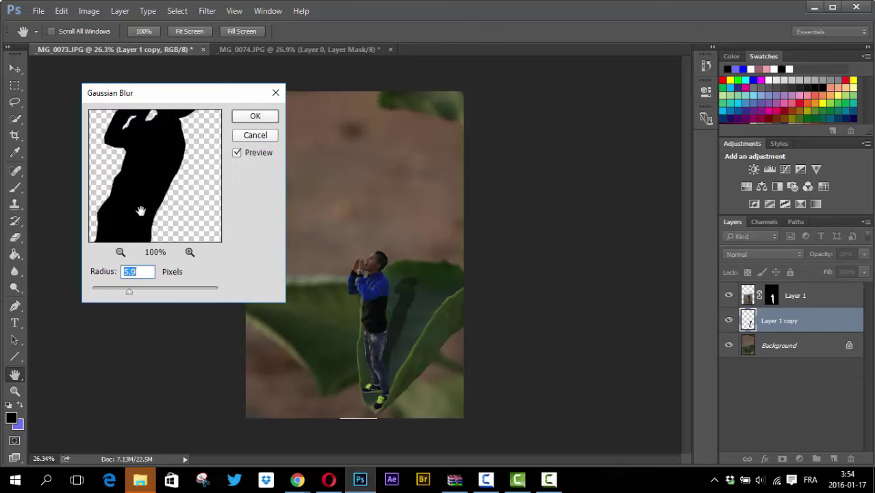
left_click_drag(131, 296, 134, 295)
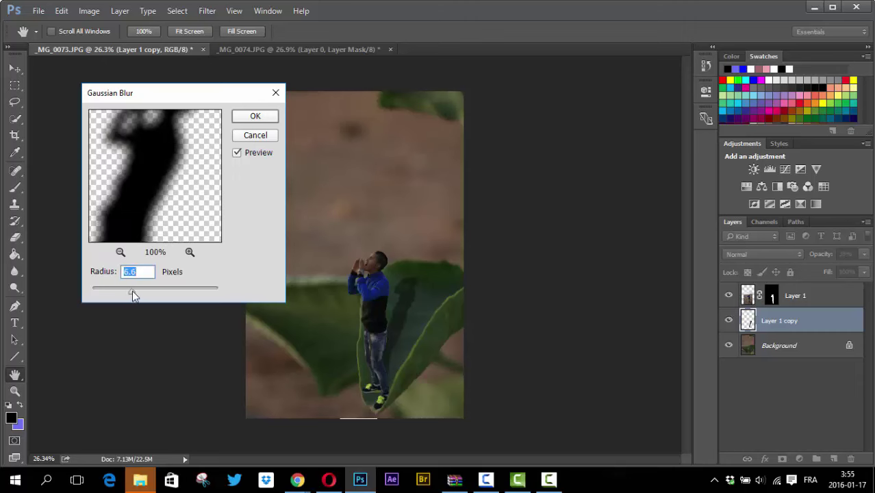
left_click(252, 117)
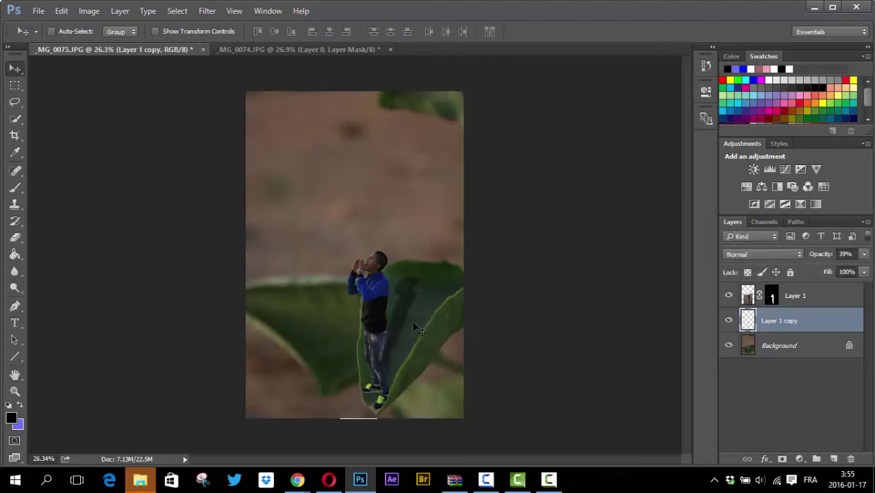
Step: Add Layer 2 above Layer 1, fill it black, and set its blend mode to Screen
left_click(808, 302)
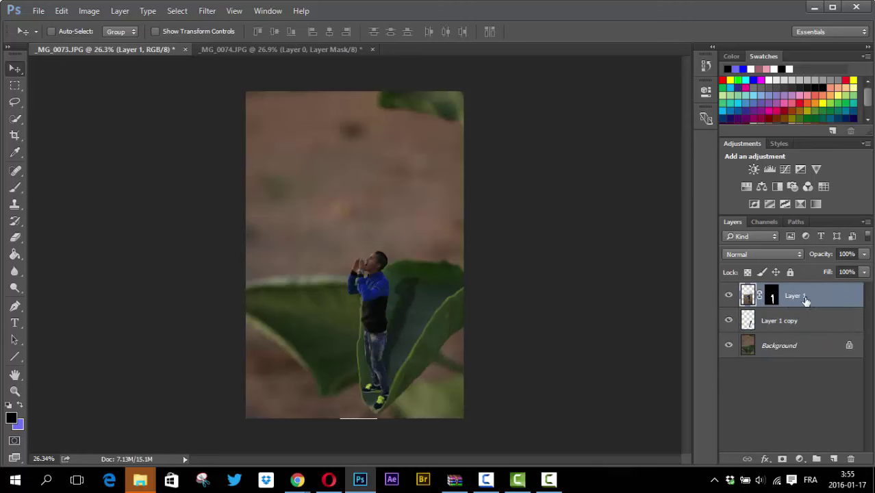
left_click(834, 459)
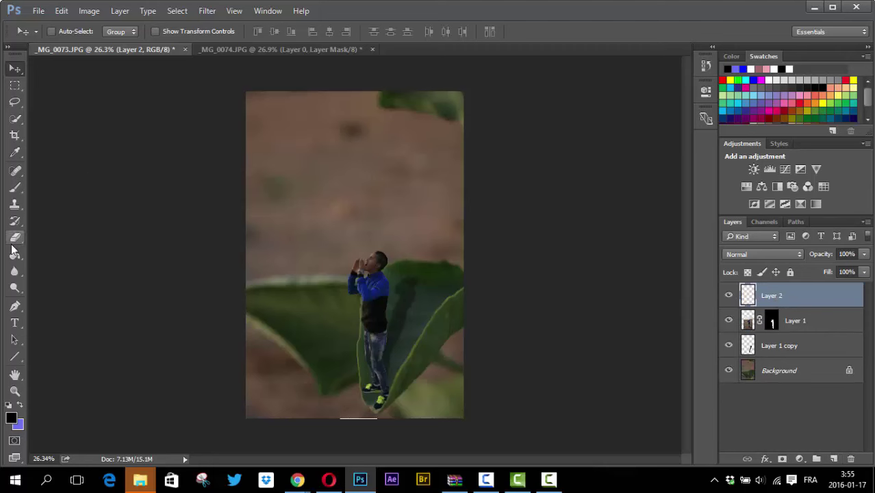
left_click(15, 254)
left_click(15, 255)
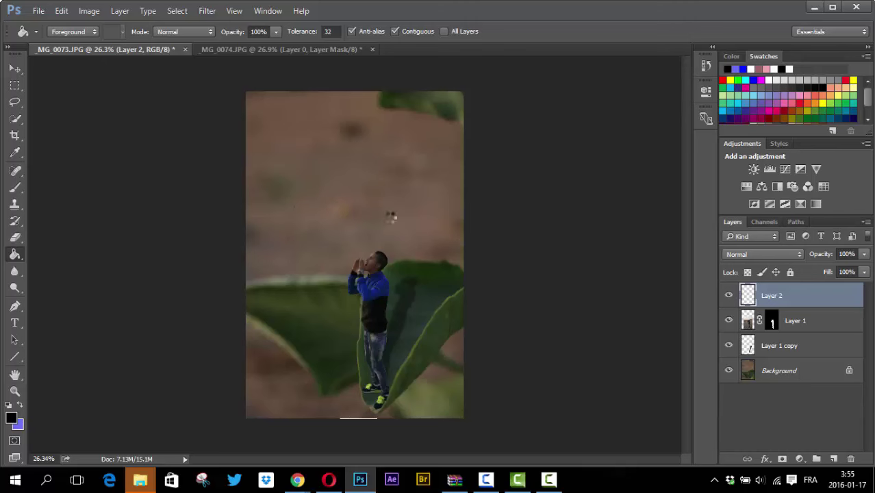
left_click(367, 190)
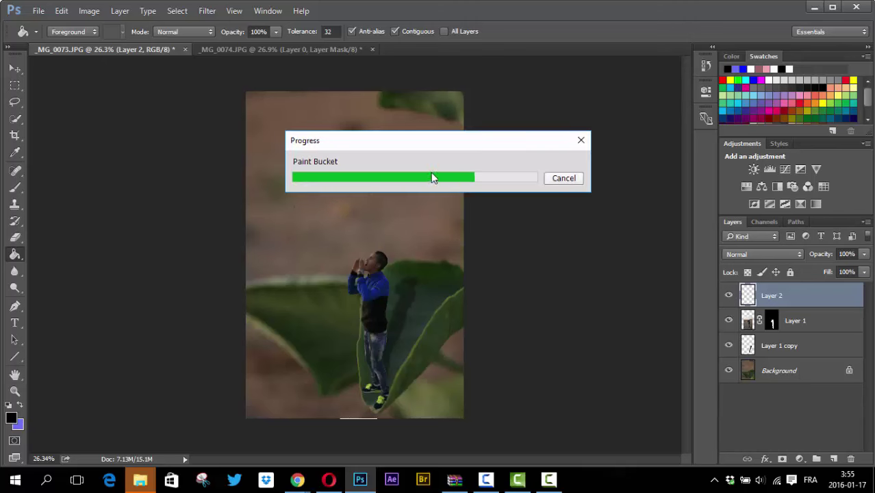
left_click(317, 192)
left_click(344, 251)
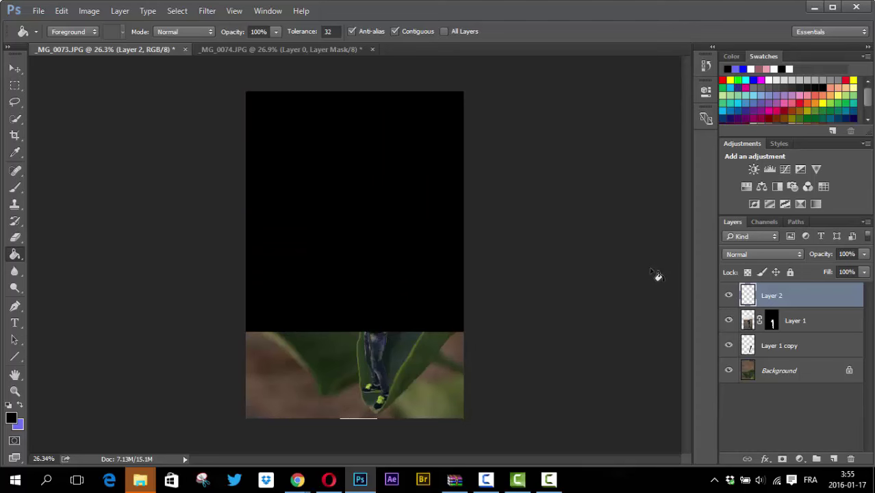
left_click(742, 254)
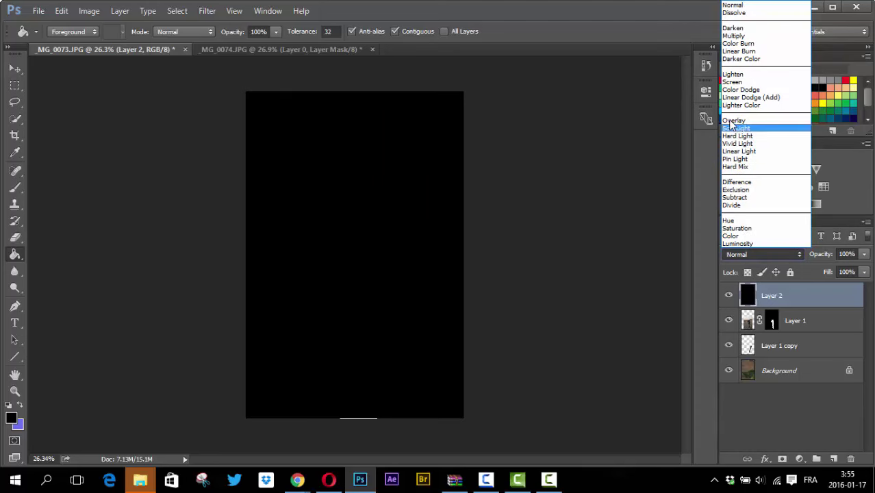
key("Escape")
key("s")
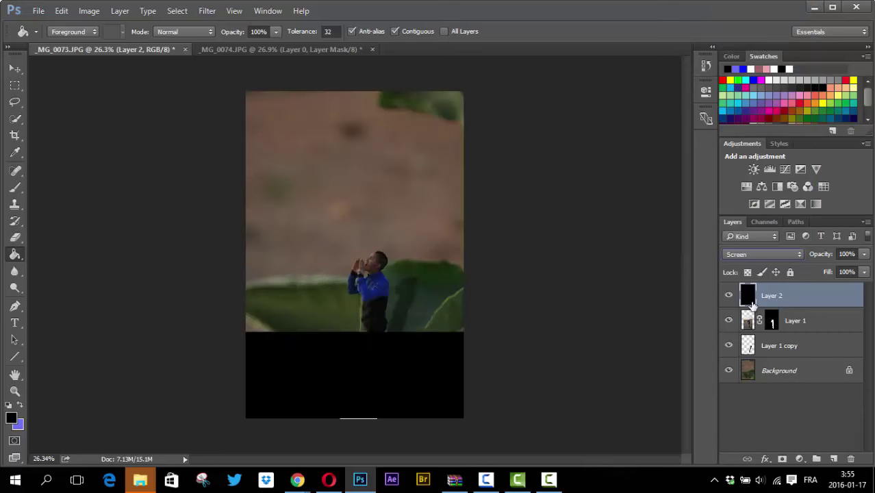
Step: Make white (ffffff) the foreground colour and shrink the brush to a small size
left_click(20, 406)
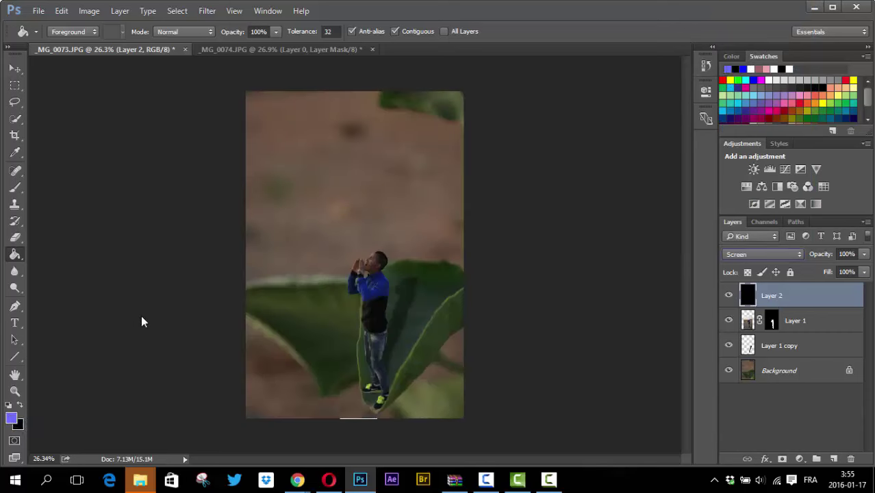
mouse_move(188, 201)
left_mouse_down()
mouse_move(115, 198)
mouse_move(64, 182)
left_mouse_up()
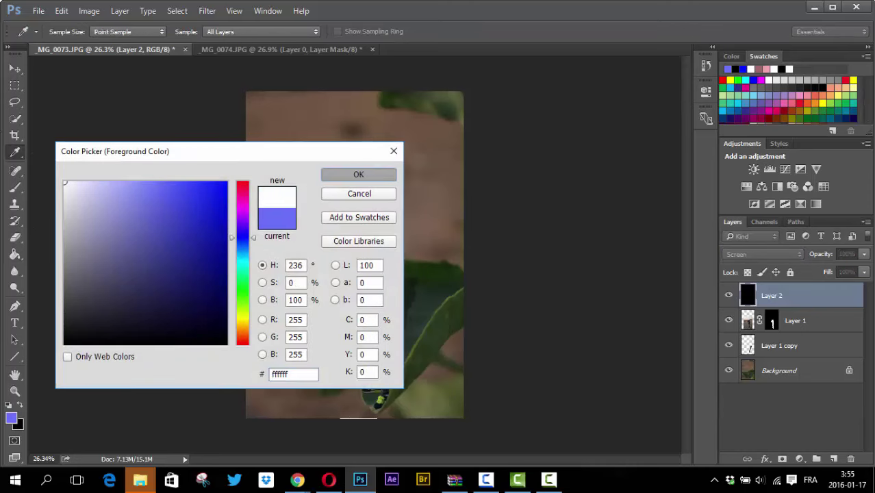
key("Return")
left_click(16, 189)
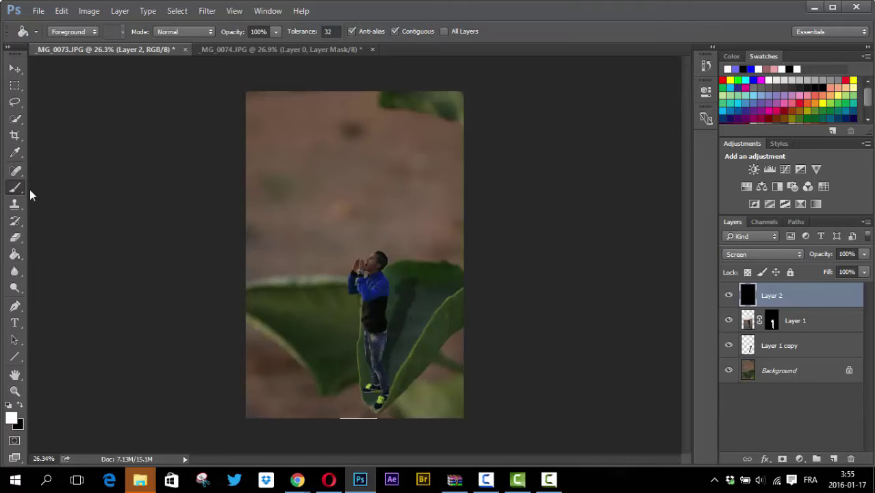
right_click(290, 221)
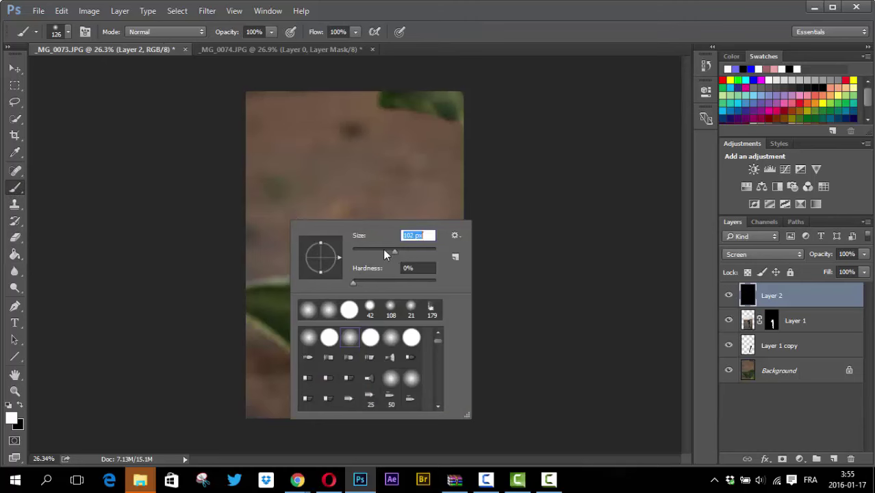
left_click_drag(384, 250, 355, 247)
key("Return")
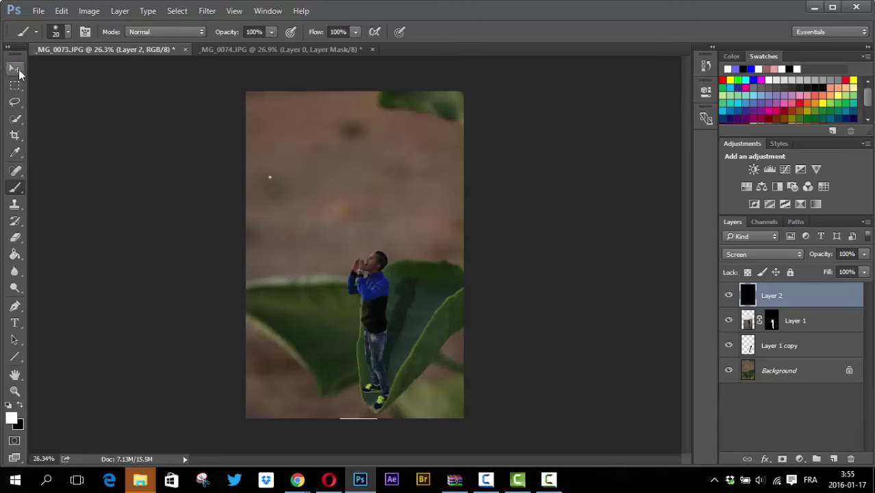
key("v")
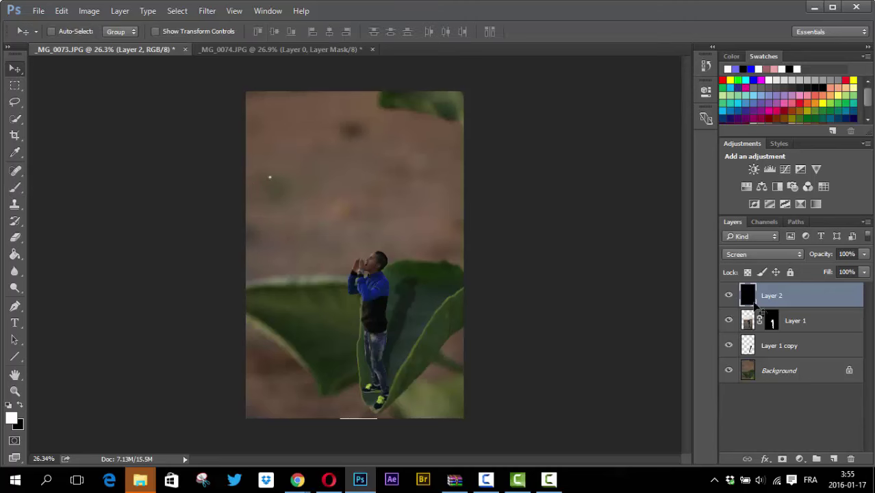
Step: Apply a 105mm Prime Lens Flare at 82% brightness to Layer 2's upper left
left_click(198, 14)
mouse_move(219, 214)
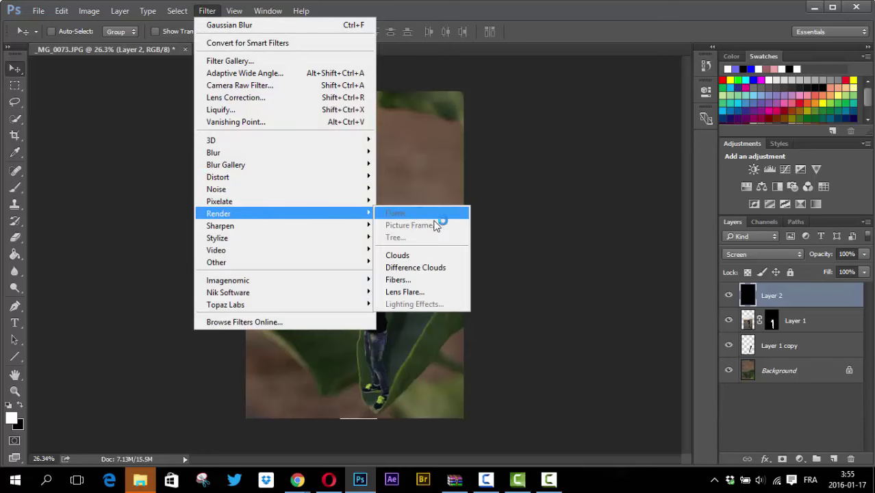
left_click(417, 291)
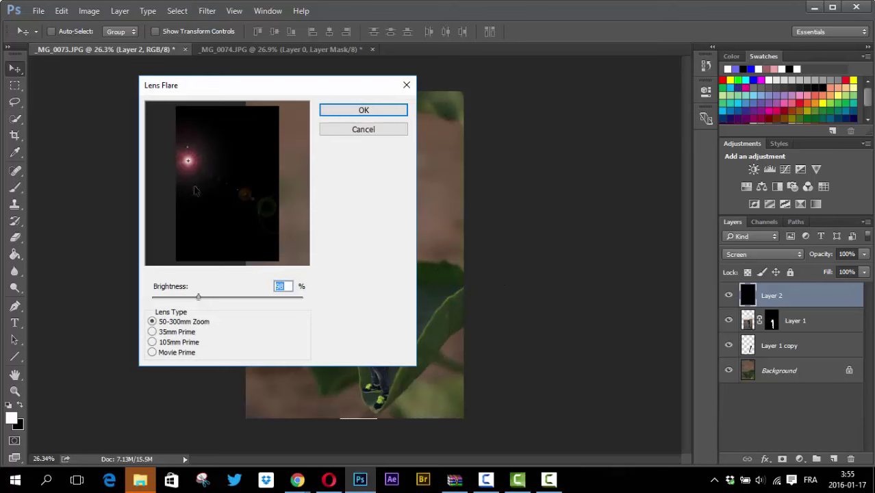
left_click_drag(188, 164, 224, 173)
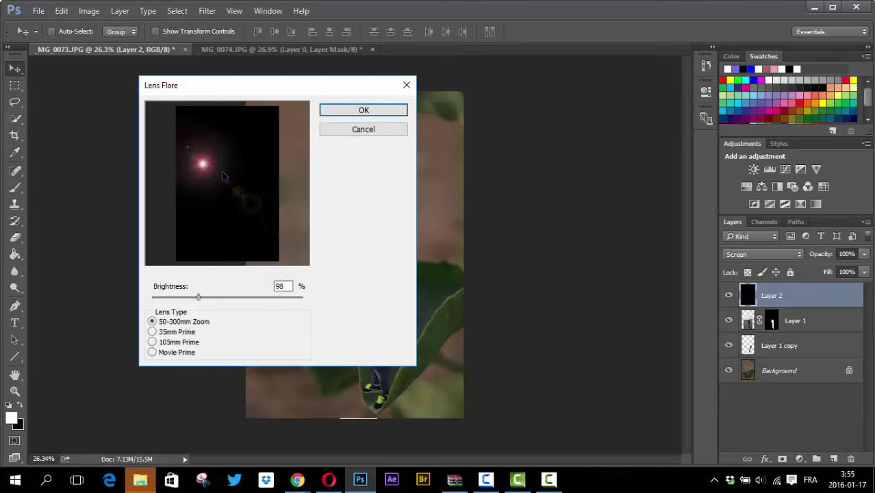
left_click(152, 342)
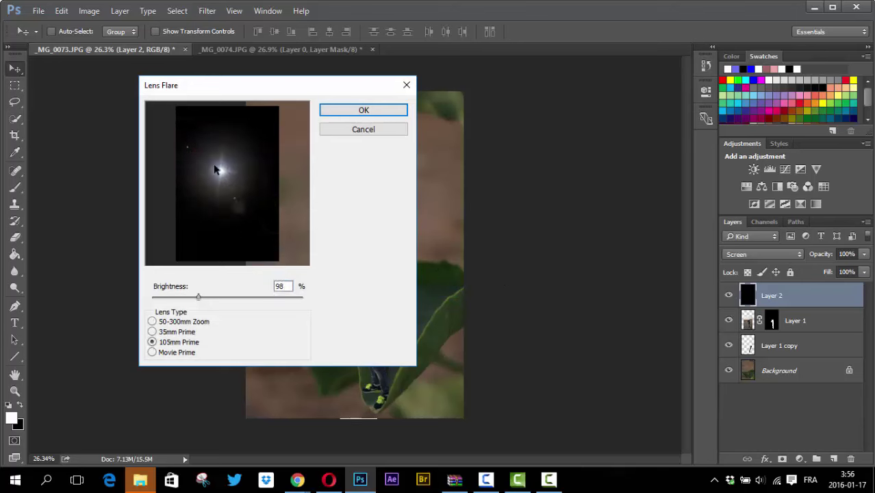
left_click_drag(224, 172, 208, 165)
left_click_drag(196, 302, 174, 293)
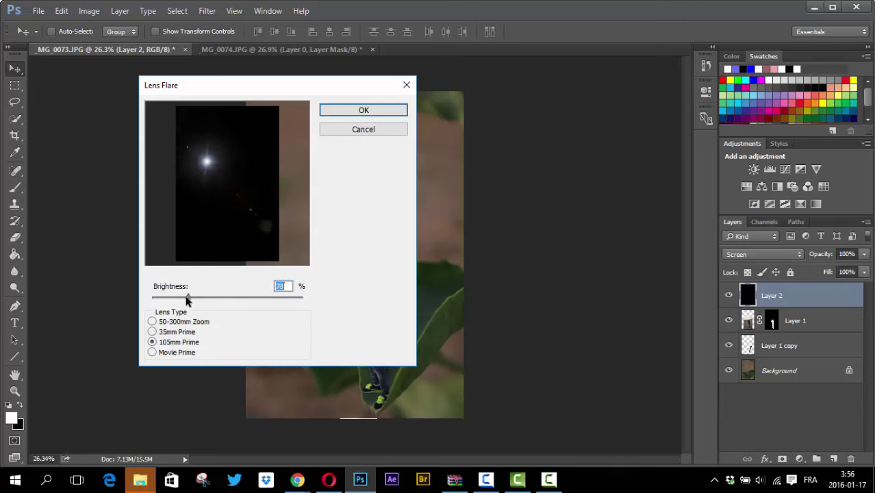
left_click_drag(211, 167, 190, 150)
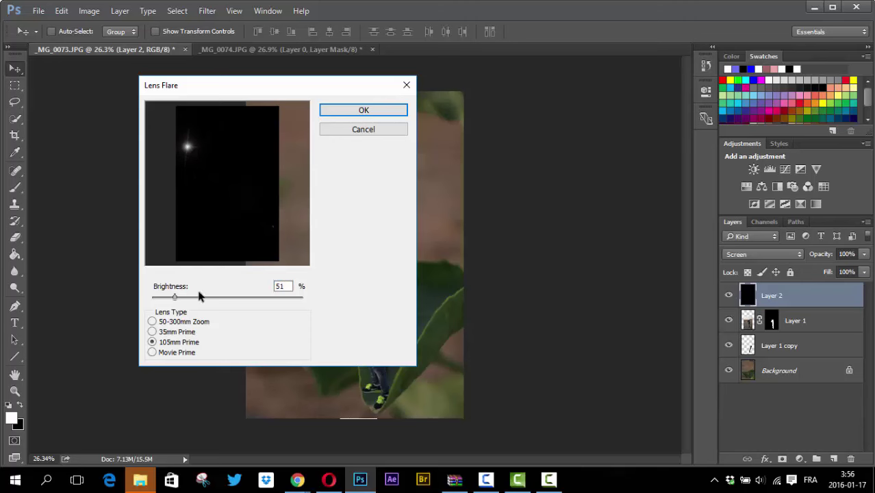
left_click_drag(175, 297, 191, 297)
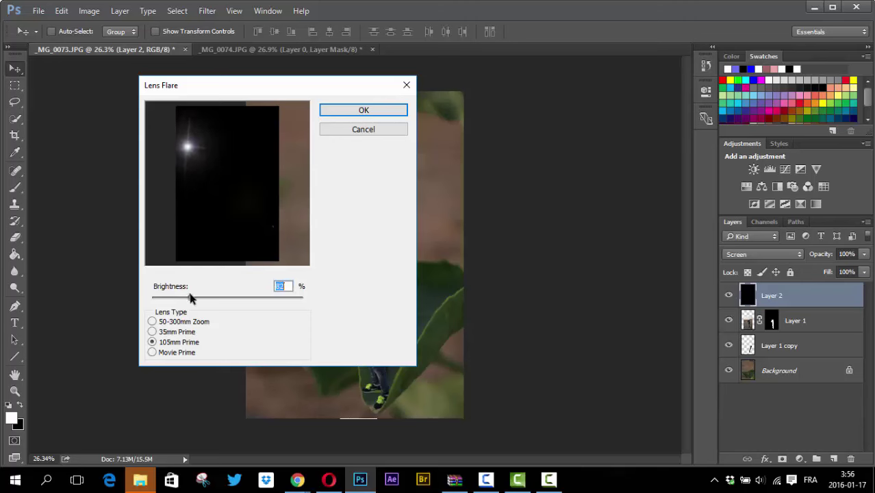
left_click(352, 112)
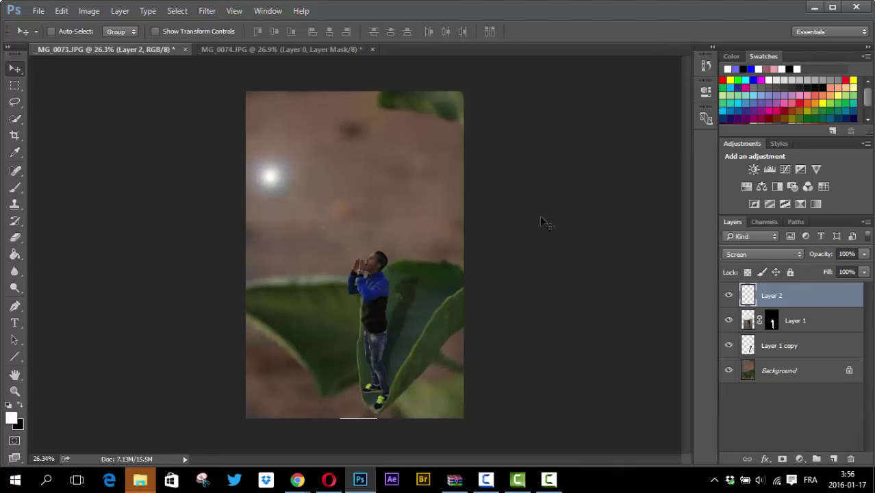
Step: Add a second Lens Flare using the 50-300mm Zoom lens at 112% brightness
left_click(208, 12)
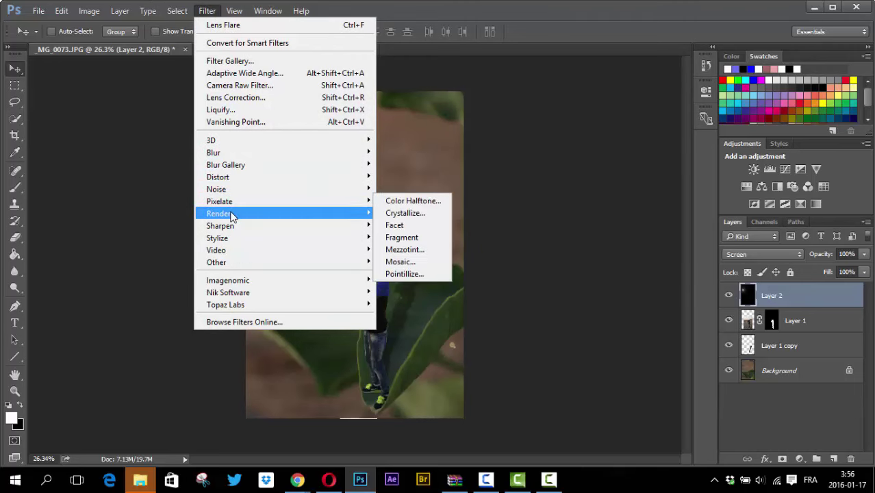
mouse_move(218, 214)
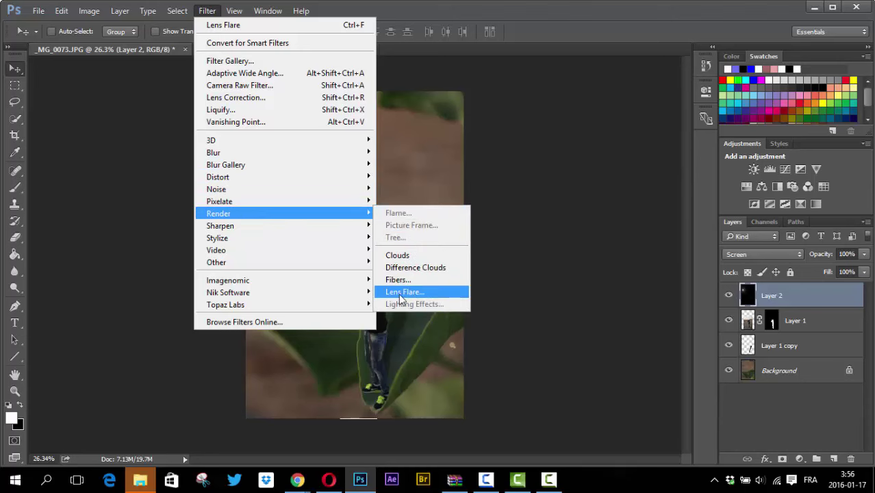
left_click(404, 292)
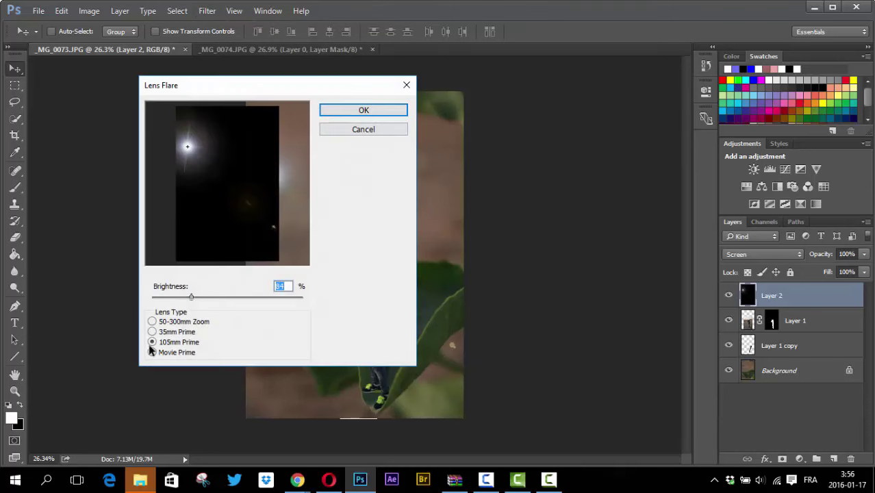
left_click(150, 321)
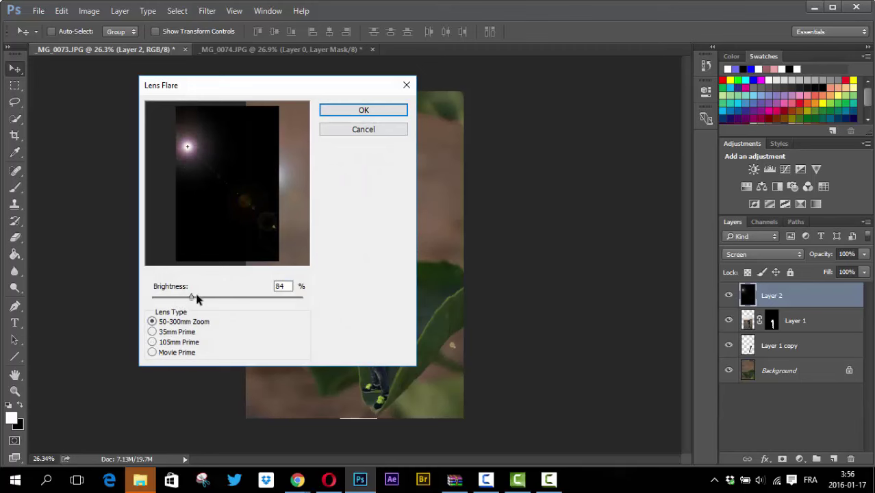
left_click_drag(196, 298, 206, 298)
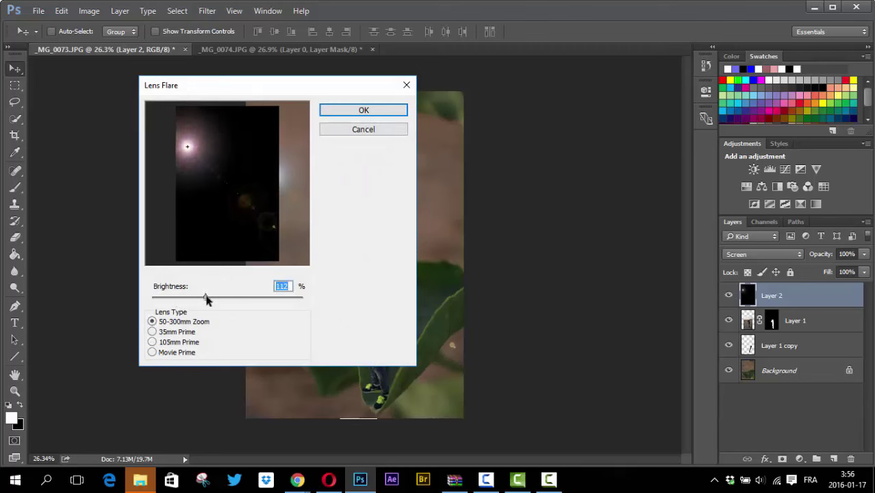
left_click(342, 113)
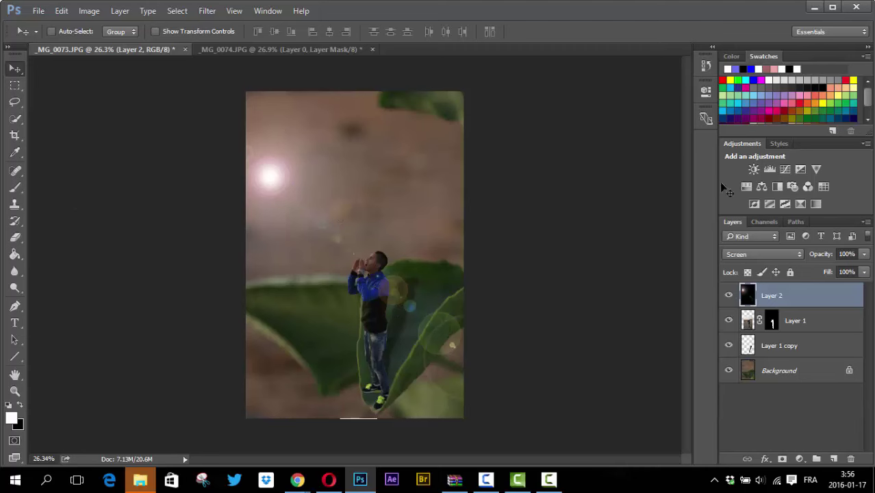
Step: Add a Warming Filter (85) Photo Filter layer clipped to Layer 2, density raised to 70%
left_click(799, 459)
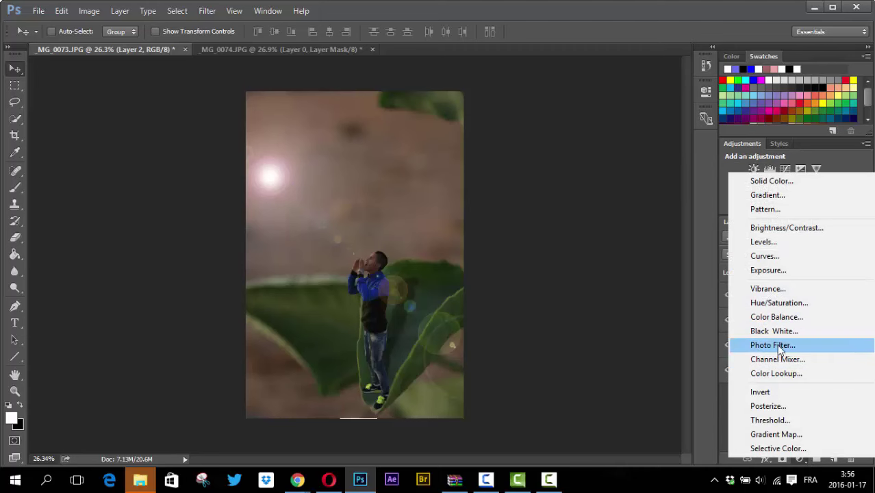
left_click(774, 346)
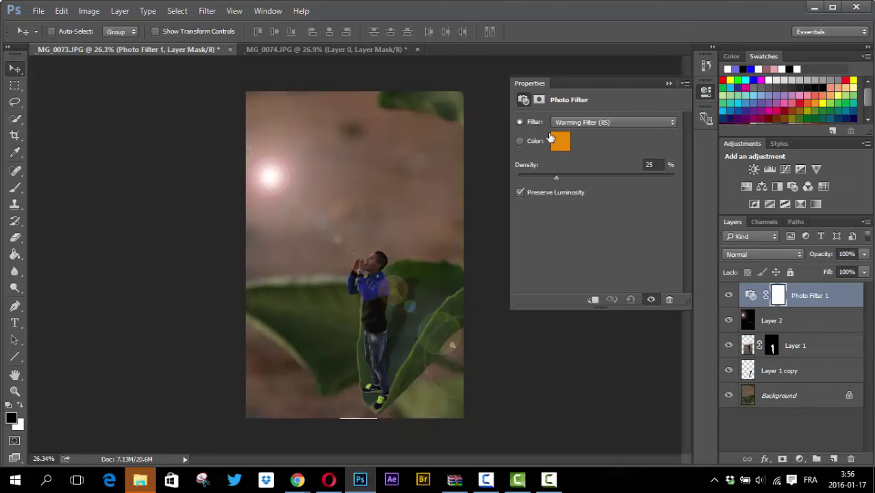
left_click(595, 301)
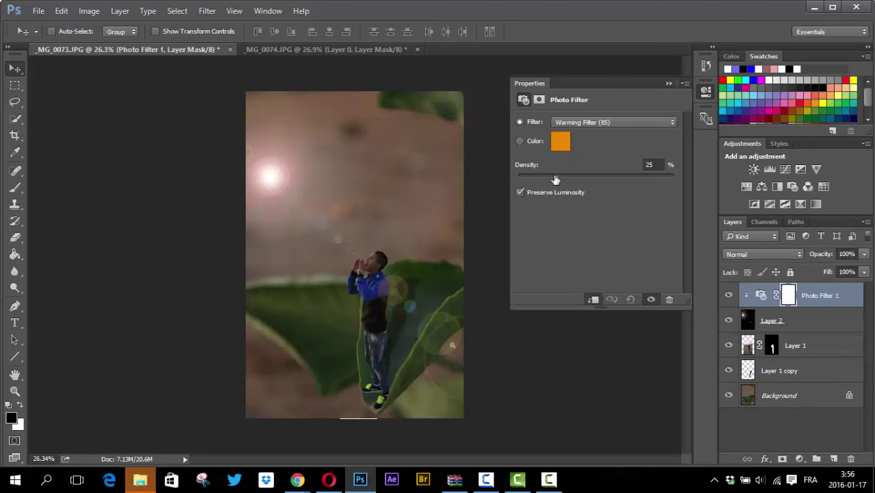
left_click_drag(556, 178, 588, 179)
mouse_move(661, 176)
left_mouse_down()
mouse_move(627, 171)
mouse_move(669, 168)
left_mouse_up()
left_click(656, 117)
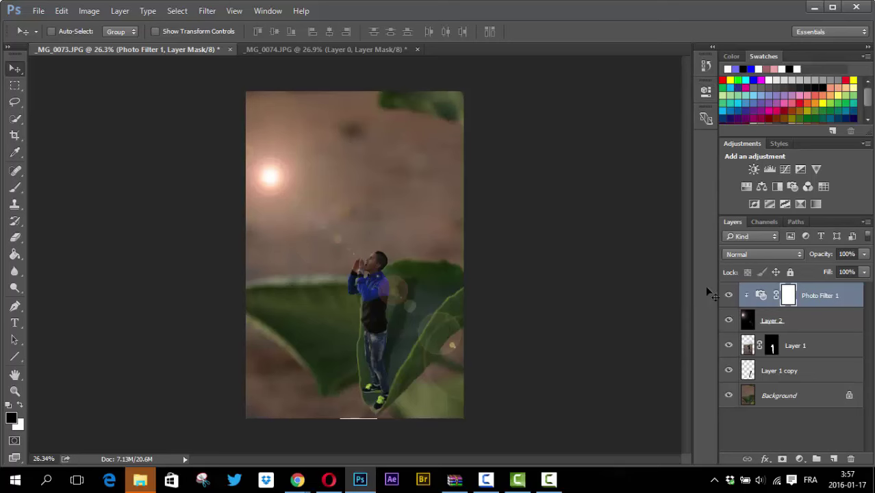
Step: Duplicate all layers from Photo Filter 1 to Background and merge the copies into one layer
left_click(14, 322)
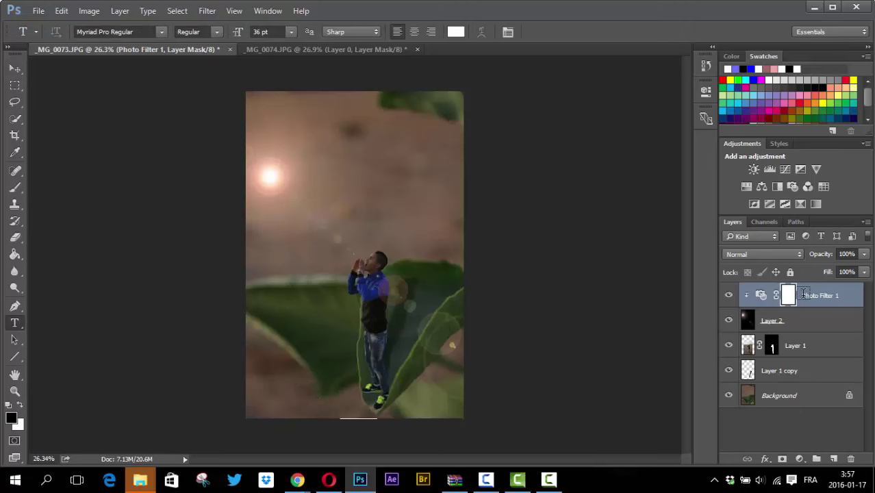
left_click(15, 68)
left_click(813, 397, "shift")
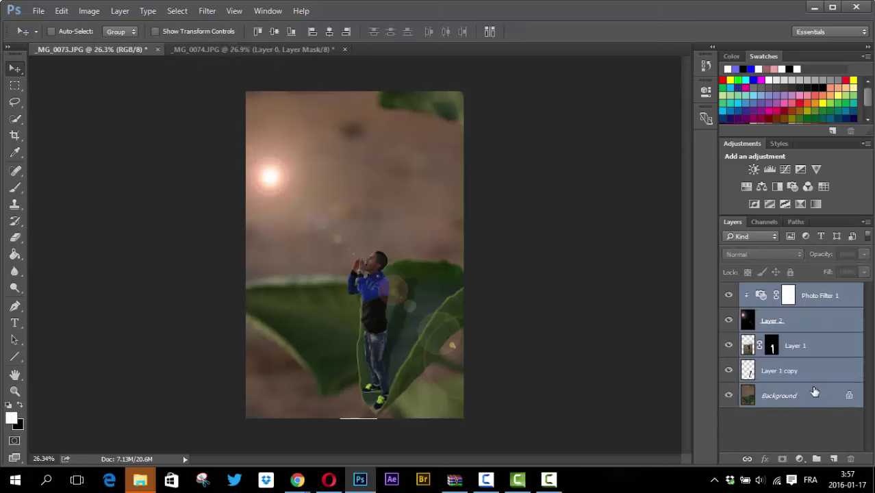
key("ctrl+j")
left_click_drag(814, 390, 797, 307)
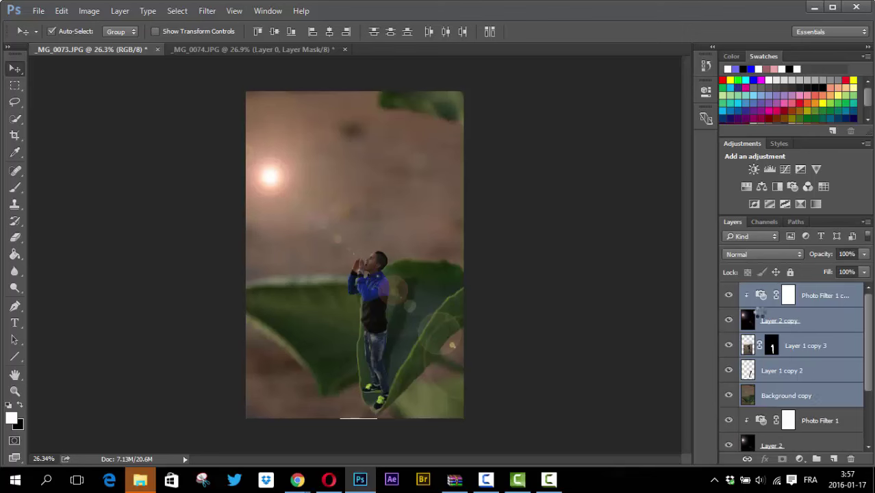
left_click_drag(798, 309, 815, 331)
key("ctrl+e")
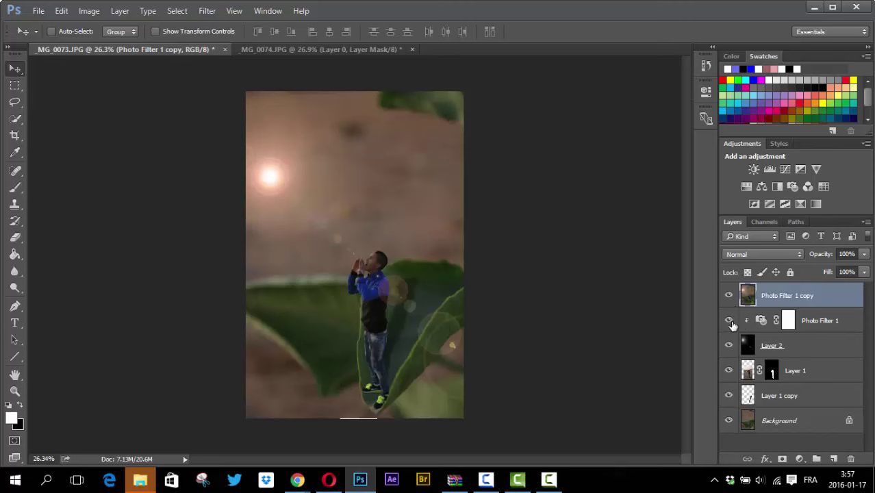
Step: Hide the original layers, verify the merged Photo Filter 1 copy, then duplicate it
left_click_drag(730, 352, 729, 374)
left_click(731, 296, "alt")
left_click(729, 295)
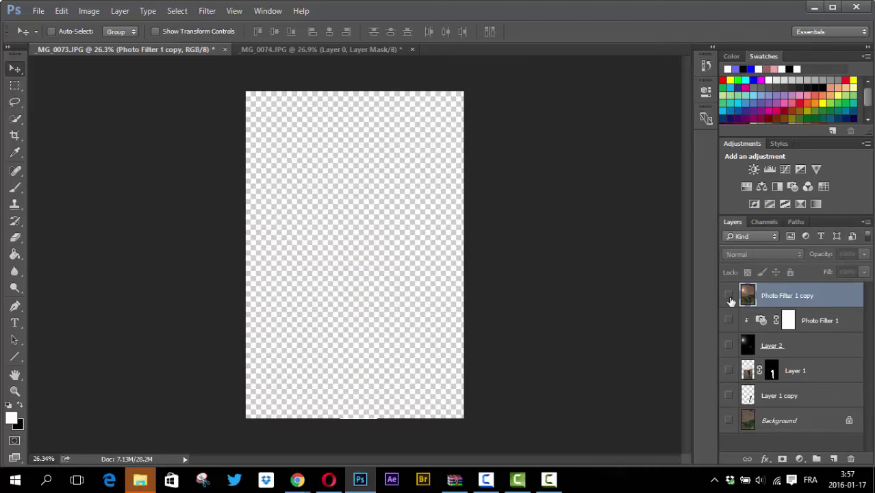
left_click(729, 295)
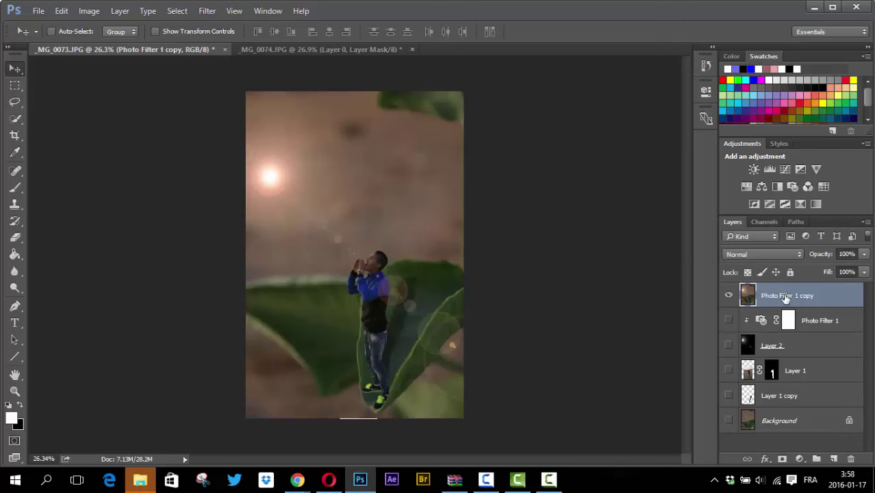
left_click_drag(835, 460, 835, 461)
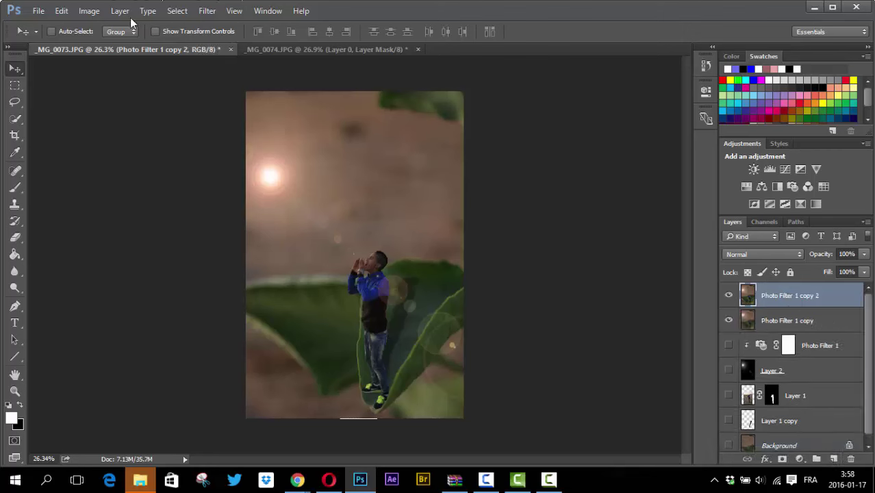
Step: Apply a High Pass filter with an 8.8-pixel radius to the duplicate layer
left_click(206, 11)
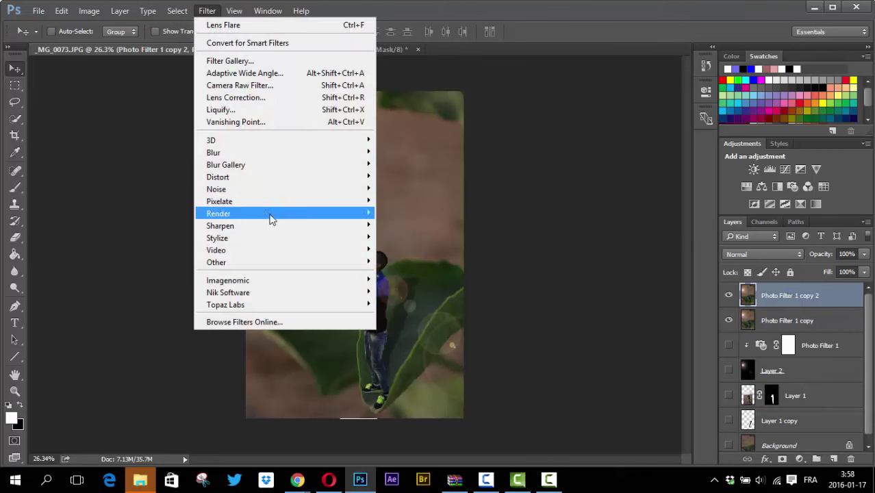
mouse_move(216, 262)
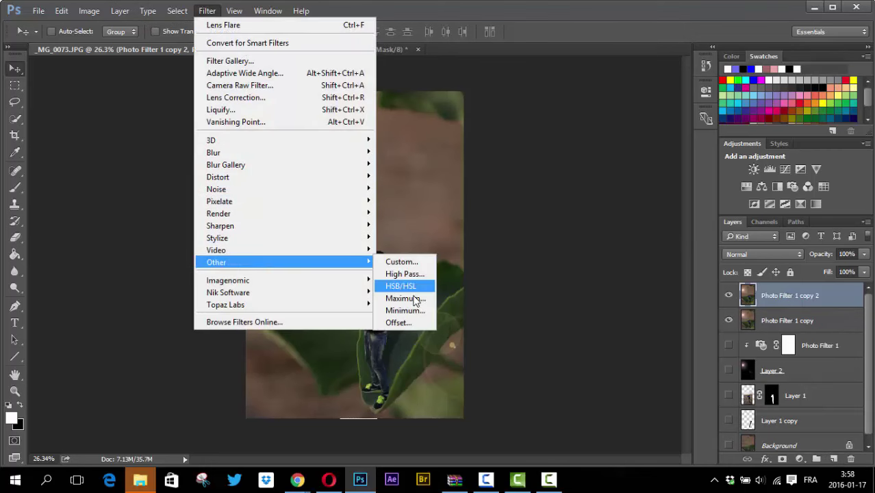
left_click(404, 274)
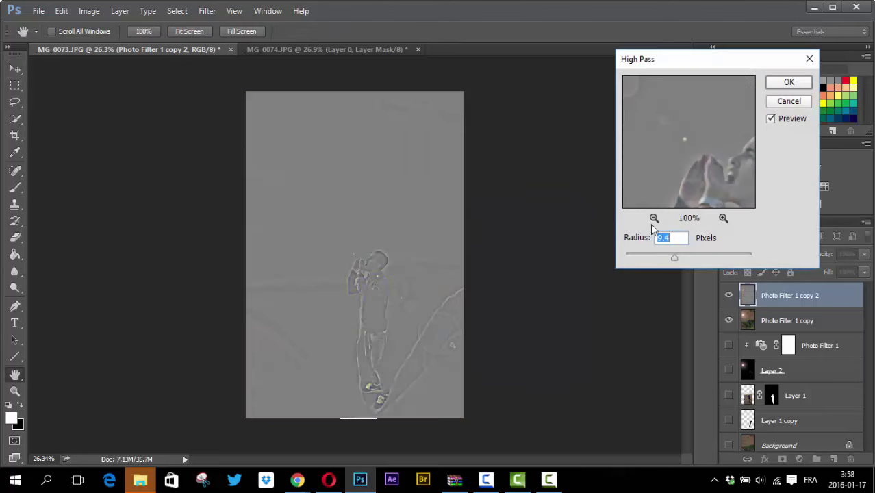
left_click_drag(676, 259, 671, 259)
left_click(784, 86)
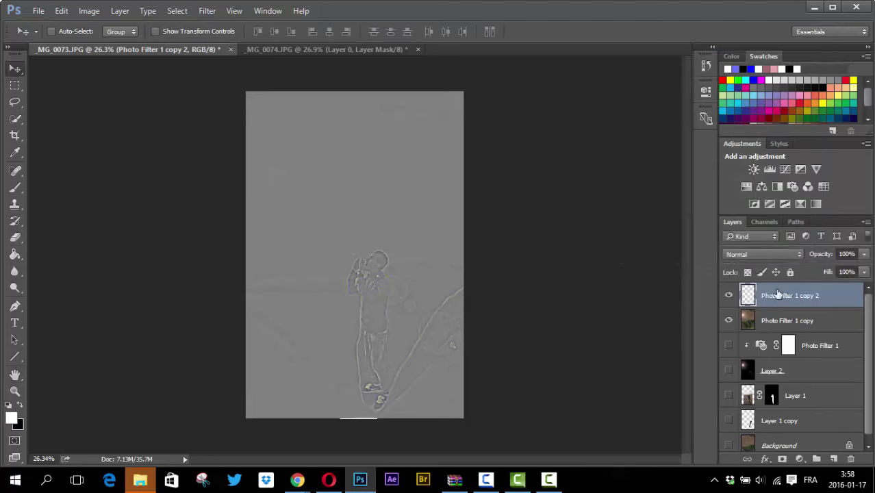
Step: Blend the High Pass layer as Overlay at 41% opacity and merge it with Photo Filter 1 copy
left_click(741, 255)
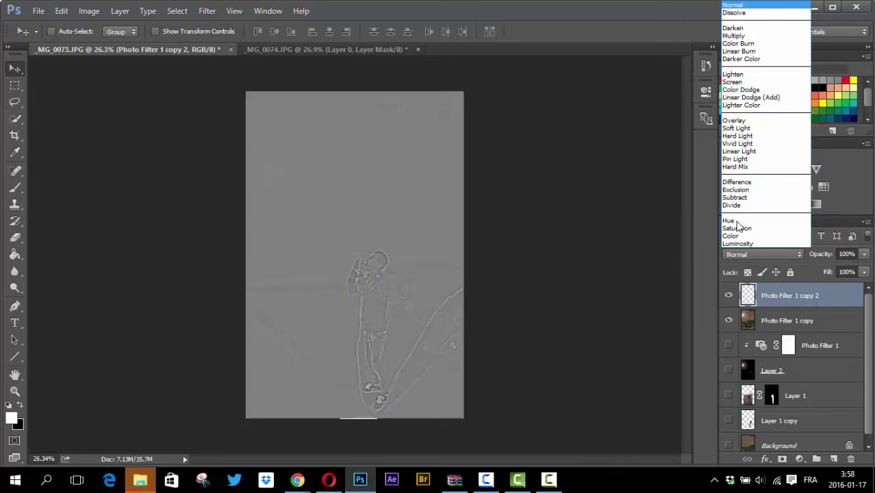
left_click(733, 122)
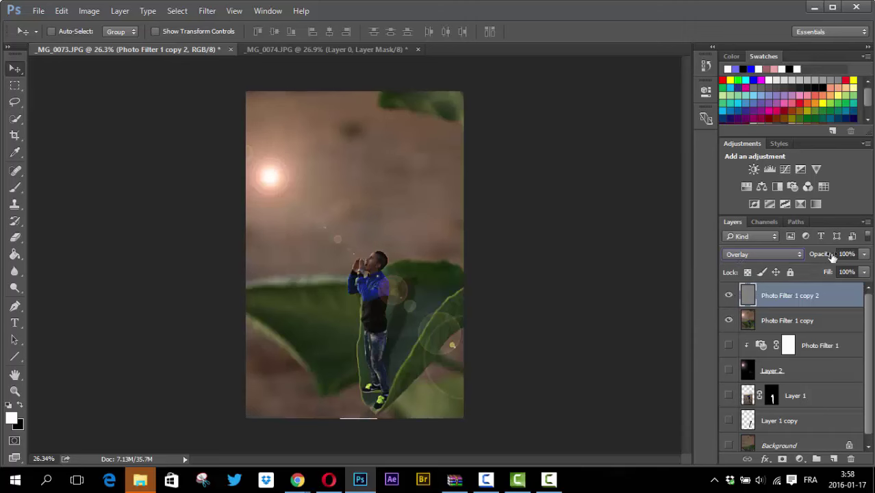
left_click_drag(824, 257, 814, 256)
left_click_drag(825, 255, 826, 255)
left_click_drag(826, 256, 825, 255)
left_click(797, 323)
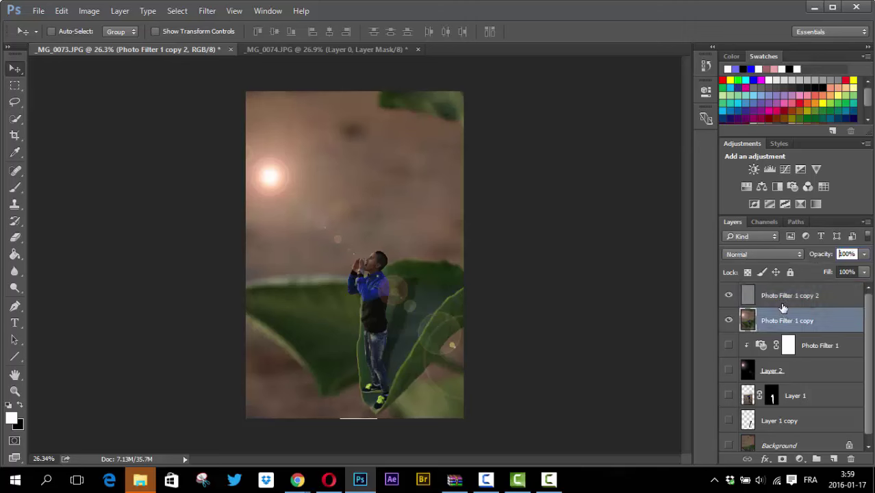
left_click(781, 304, "ctrl")
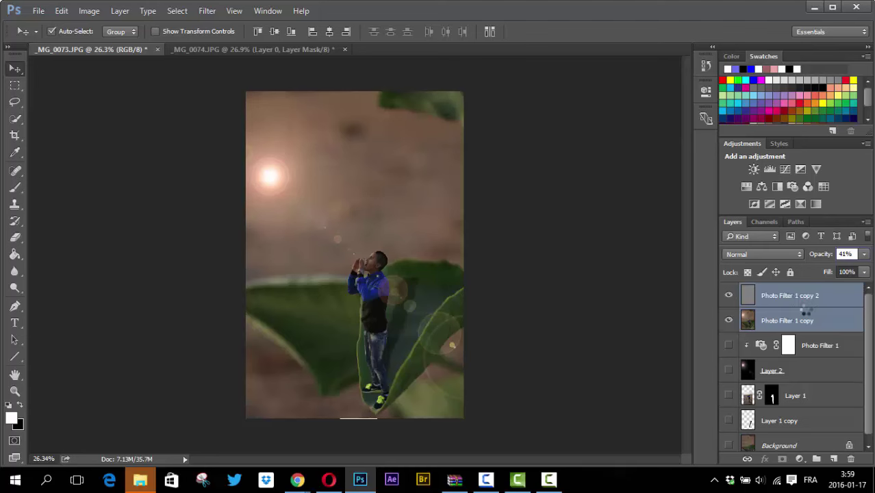
key("ctrl+e")
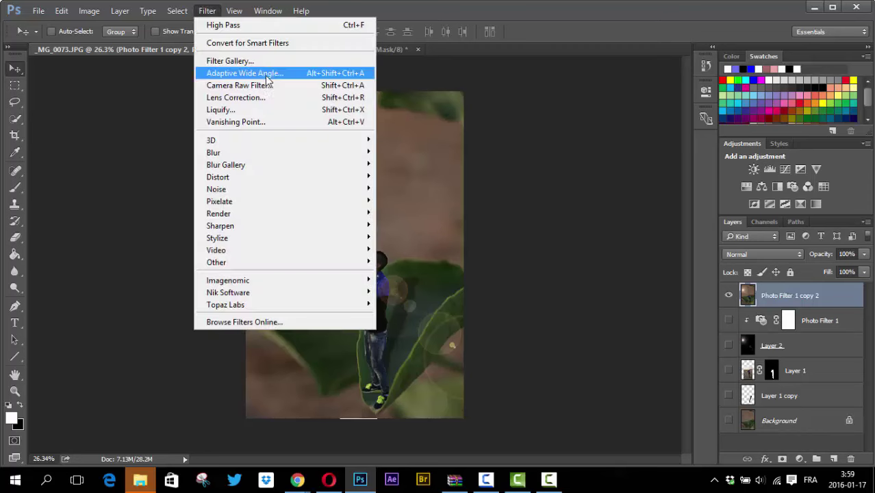
Step: In Camera Raw, nudge Exposure up and add a -32 Highlight Priority post-crop vignette
left_click(231, 85)
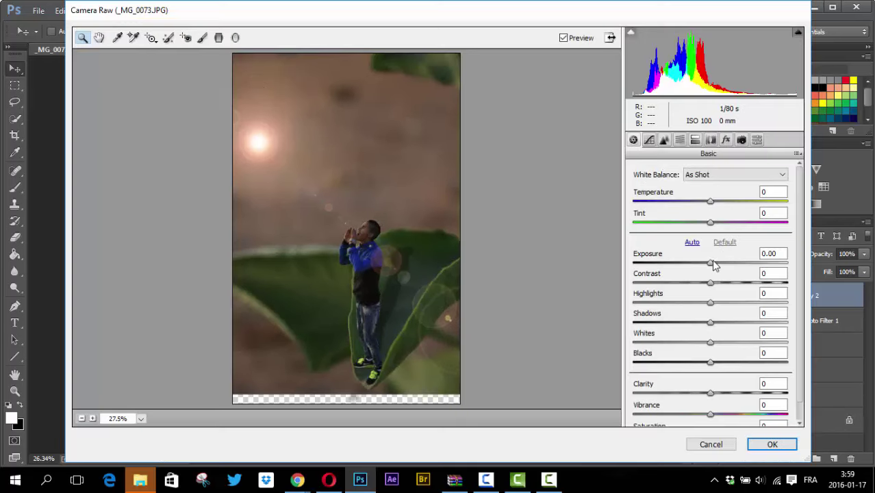
left_click_drag(712, 263, 724, 266)
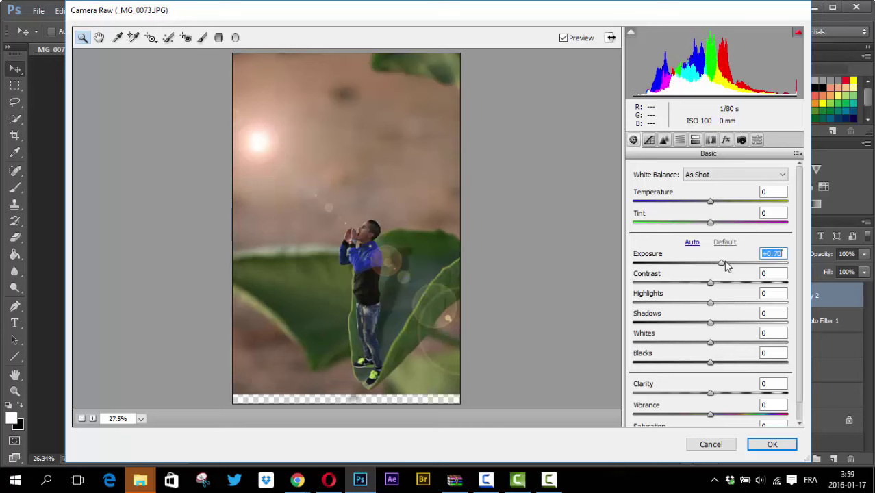
left_click(726, 141)
left_click_drag(714, 305, 691, 306)
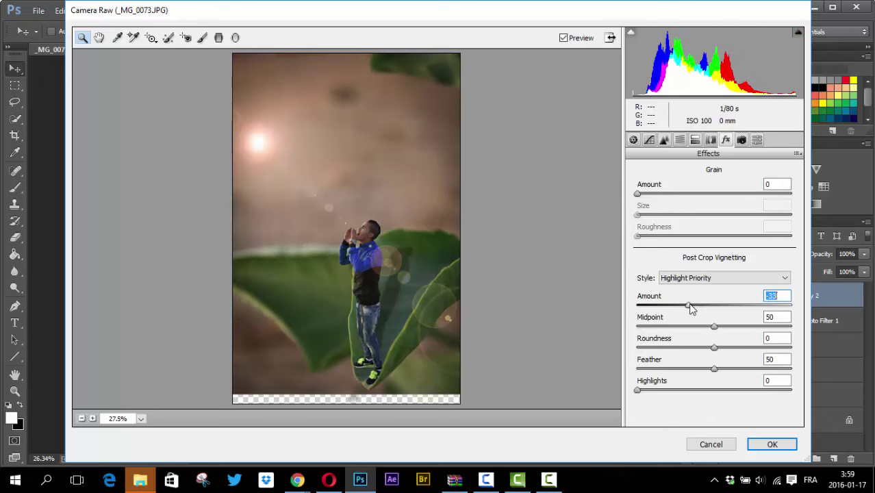
left_click(772, 444)
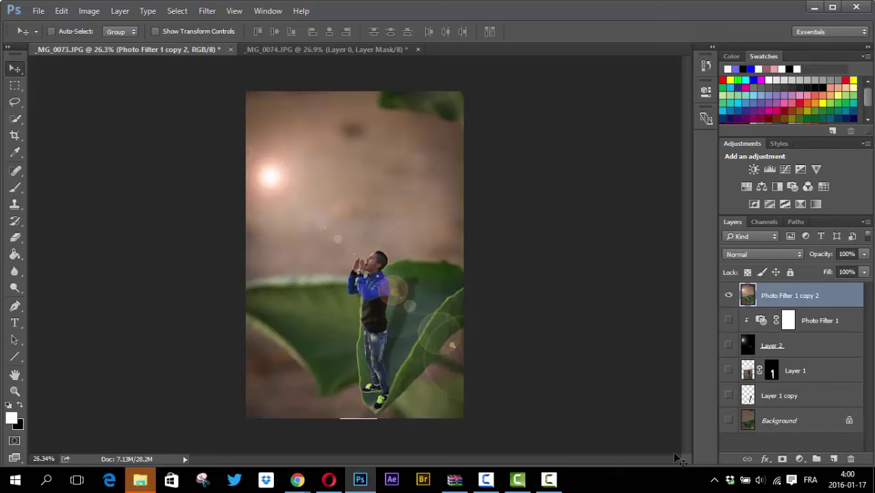
Step: On a new layer, paint a black shadow under the man's left shoe with the Brush
left_click(834, 459)
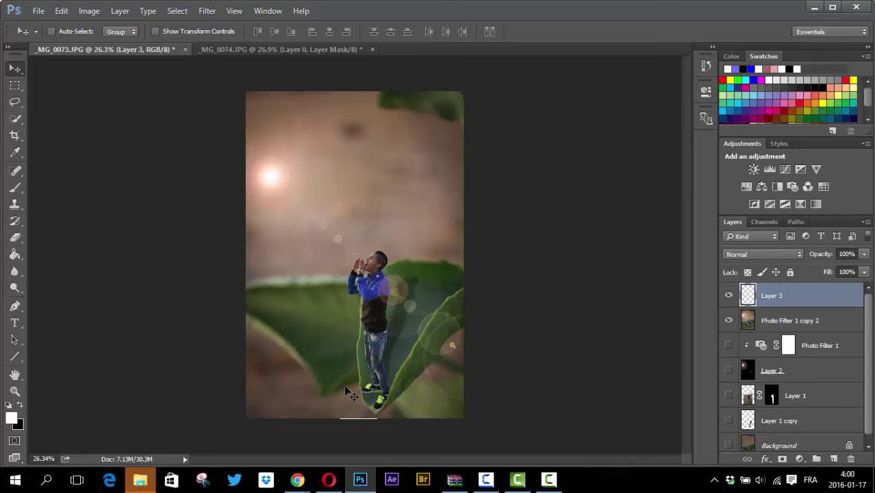
scroll(352, 389, "up", 3)
scroll(387, 388, "left", 1)
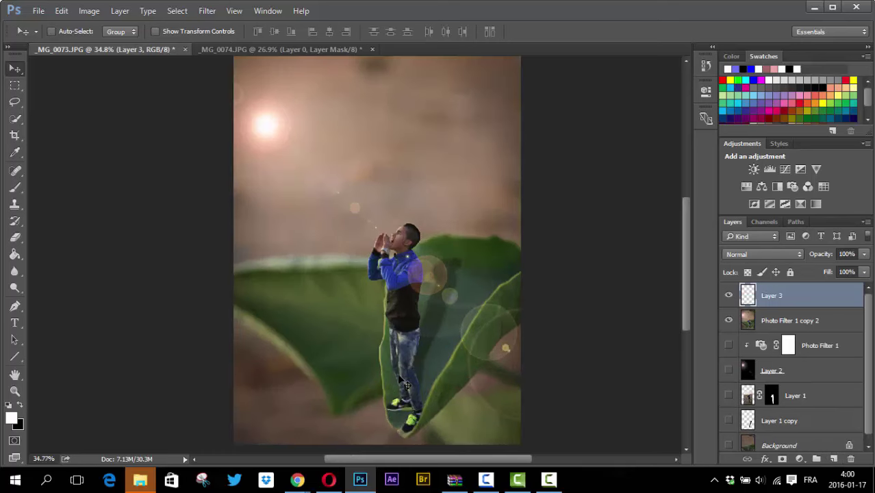
scroll(422, 365, "down", 2)
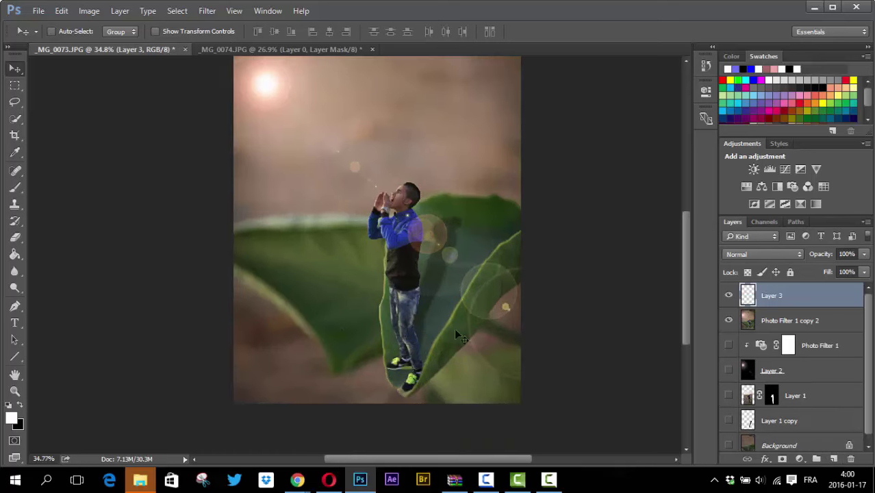
left_click(13, 192)
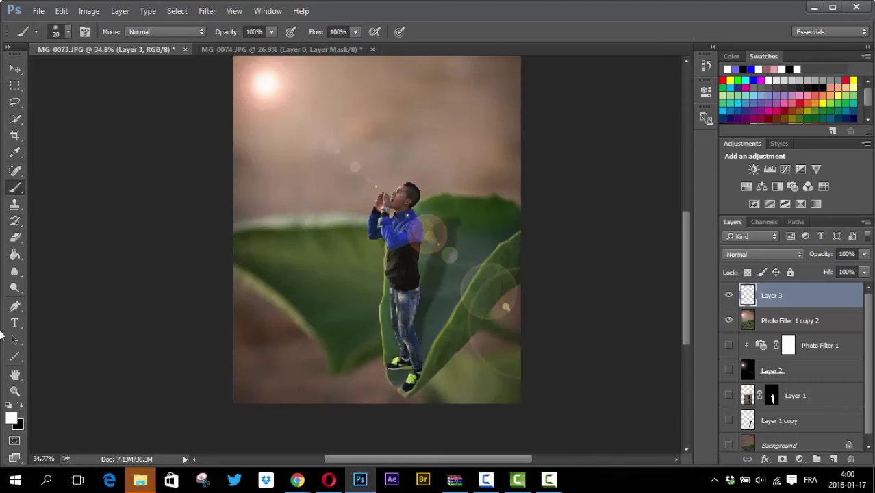
left_click(19, 406)
scroll(415, 357, "up", 1)
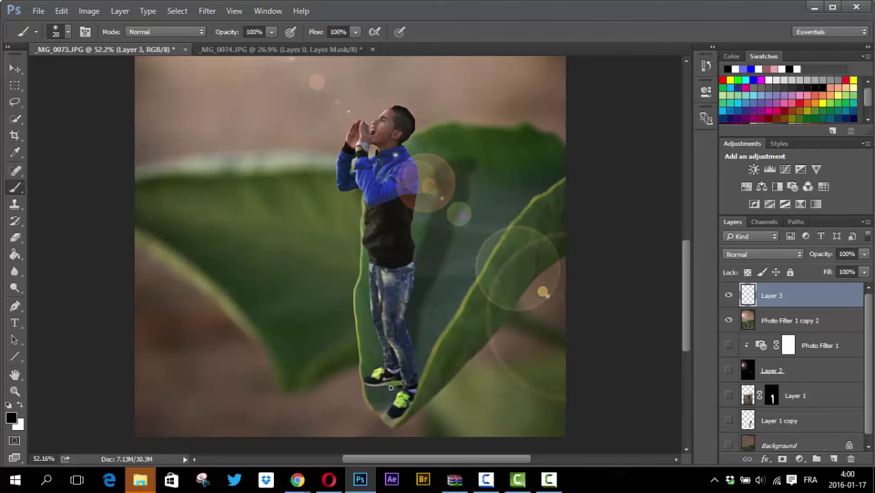
left_click_drag(370, 389, 369, 385)
key("ctrl+z")
left_click_drag(367, 386, 376, 387)
Step: Fade the shadow layer to 40% opacity and merge it down into the image
left_click_drag(826, 254, 824, 259)
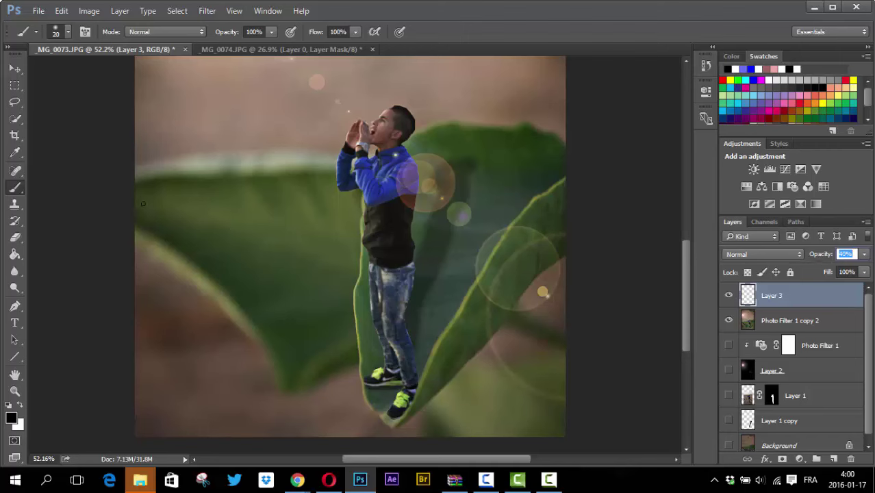
left_click(13, 69)
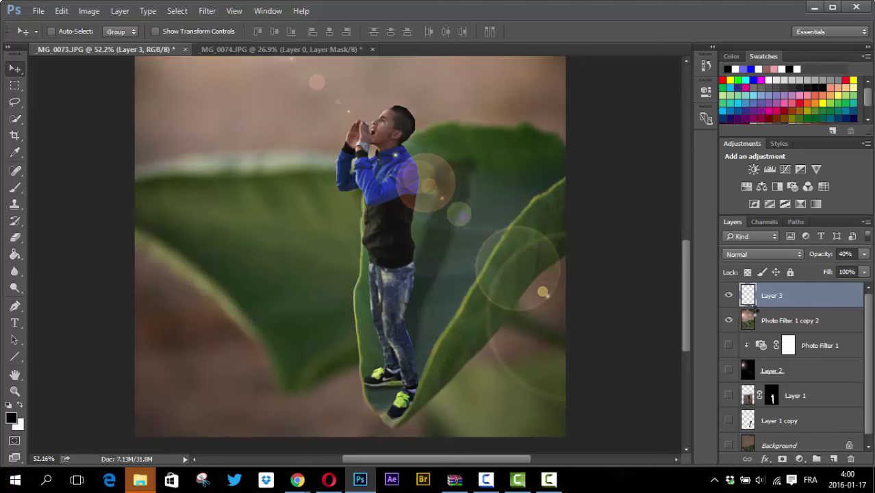
key("ctrl+e")
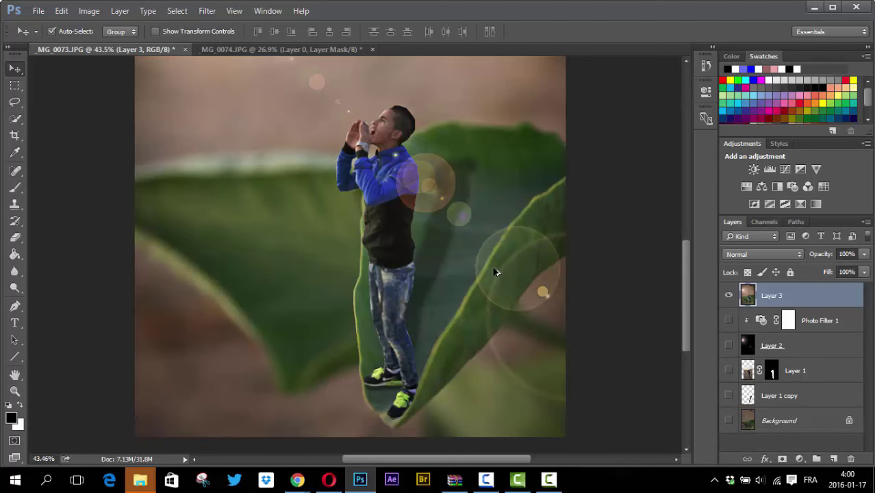
scroll(496, 272, "down", 1)
scroll(496, 272, "down", 1)
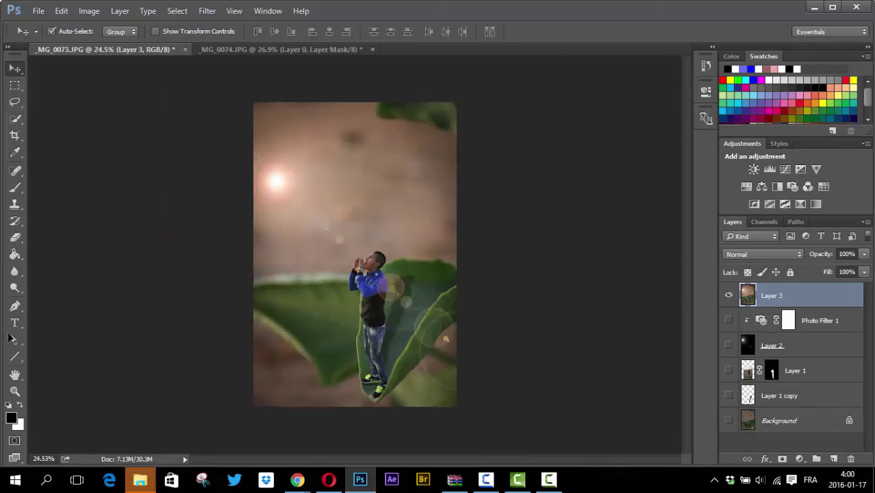
Step: Type the author's signature handle as a text line at the image's bottom-left
left_click(15, 325)
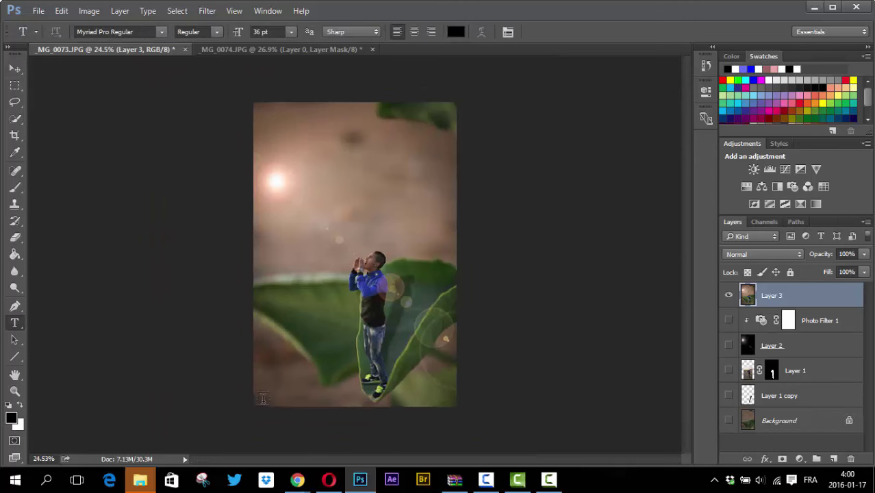
left_click(165, 410)
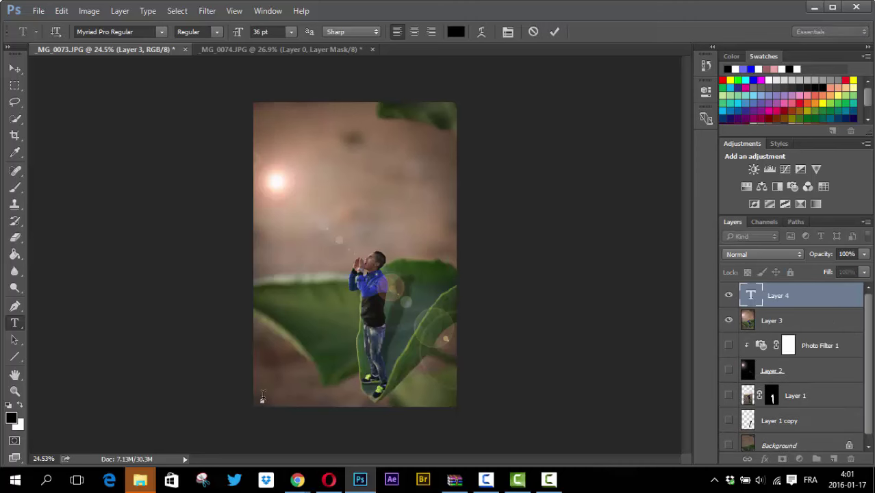
right_click(262, 395)
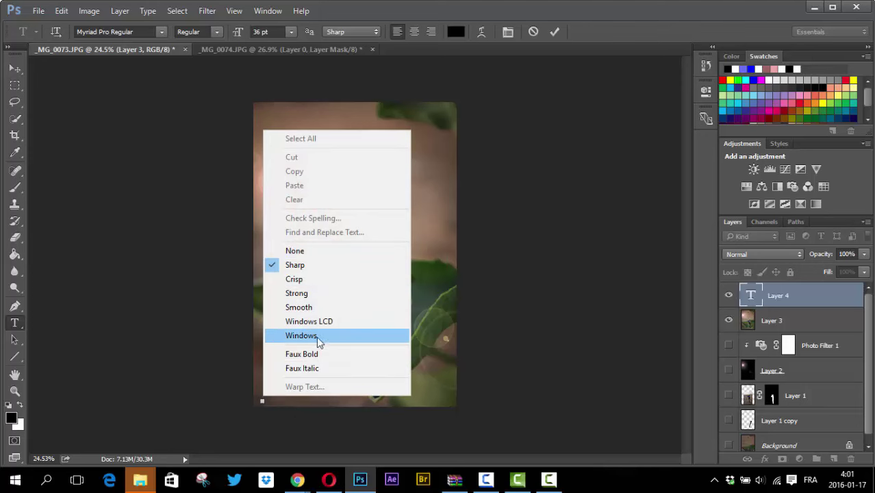
left_click(537, 39)
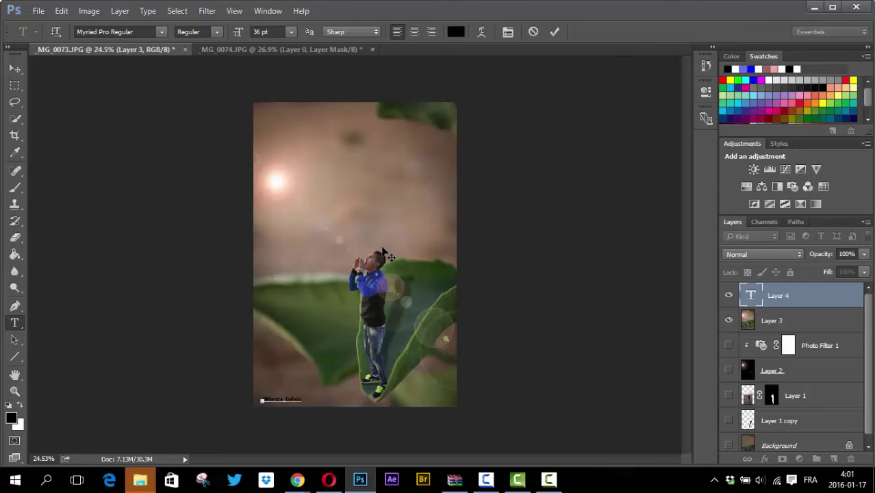
left_click(555, 31)
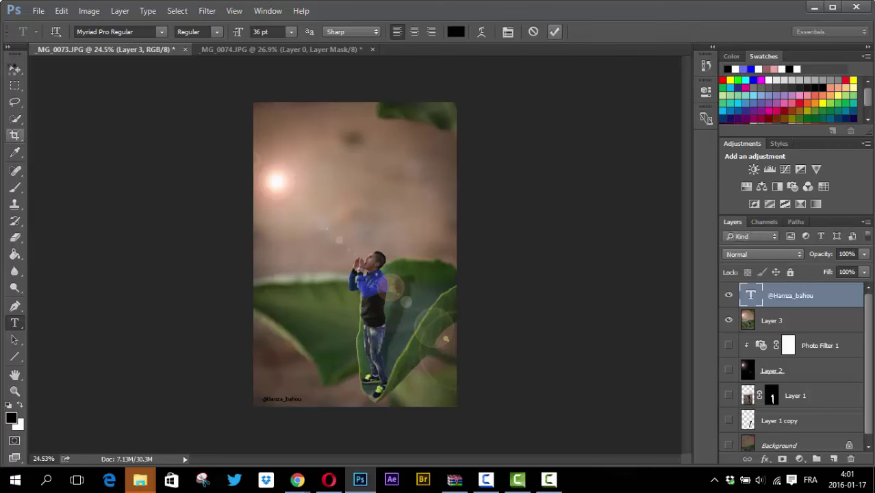
Step: Move the signature text into the lower-left corner of the composite
key("v")
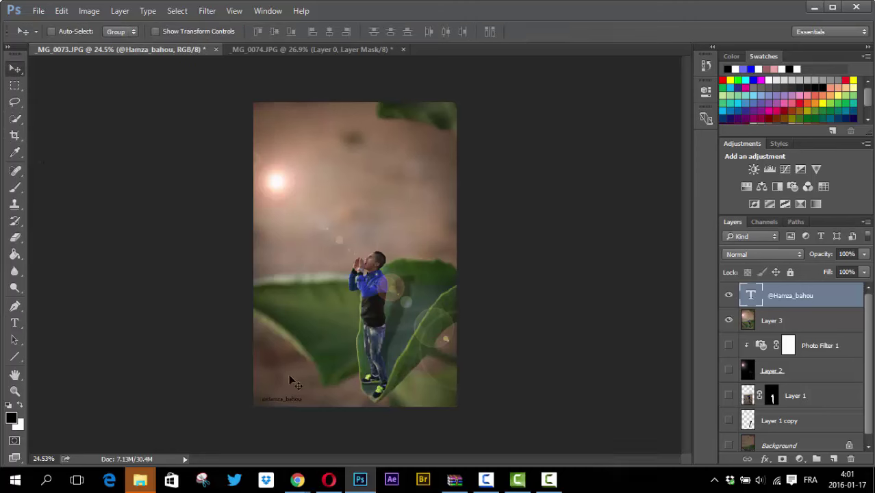
left_click_drag(289, 376, 293, 380)
left_click_drag(294, 383, 294, 383)
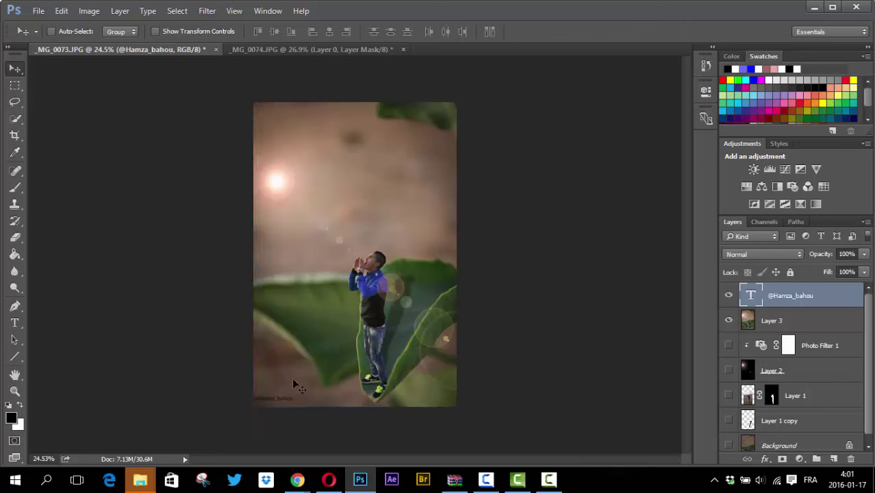